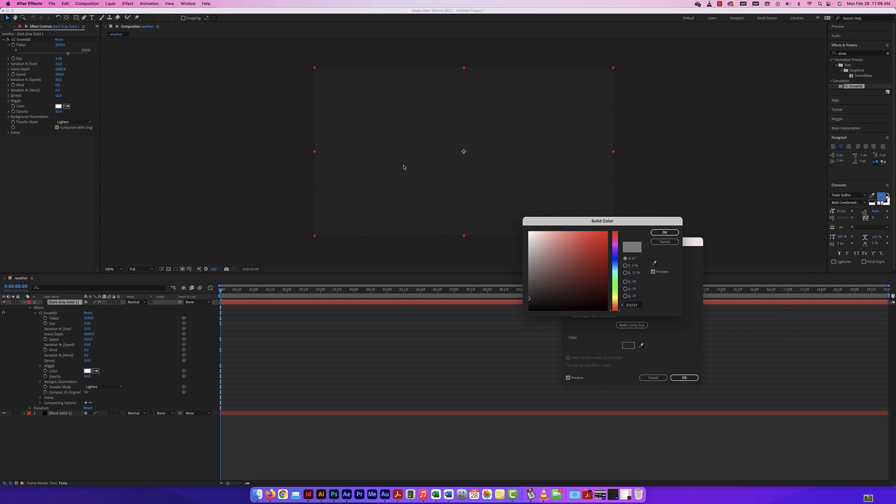
- Apply the solid colour 272727 to the dark gray solid and play back the snowfall at different magnifications
{"action": "left_click", "coordinate": [659, 232]}
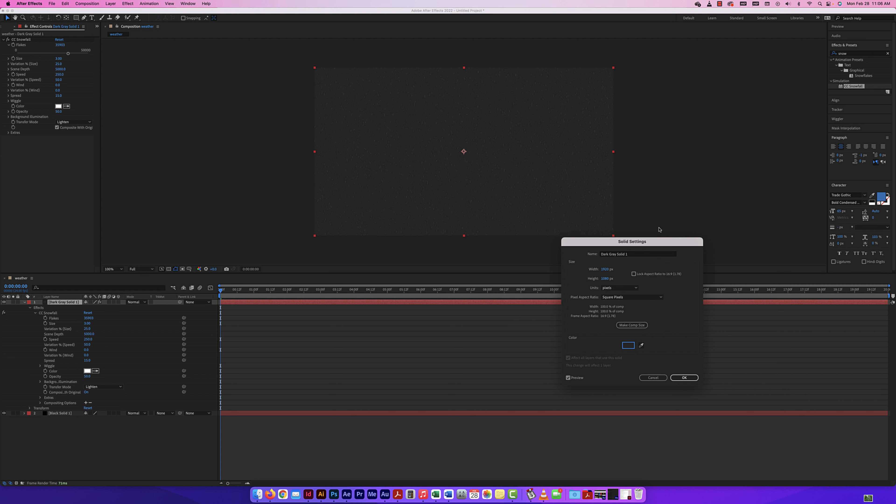
{"action": "left_click", "coordinate": [685, 377]}
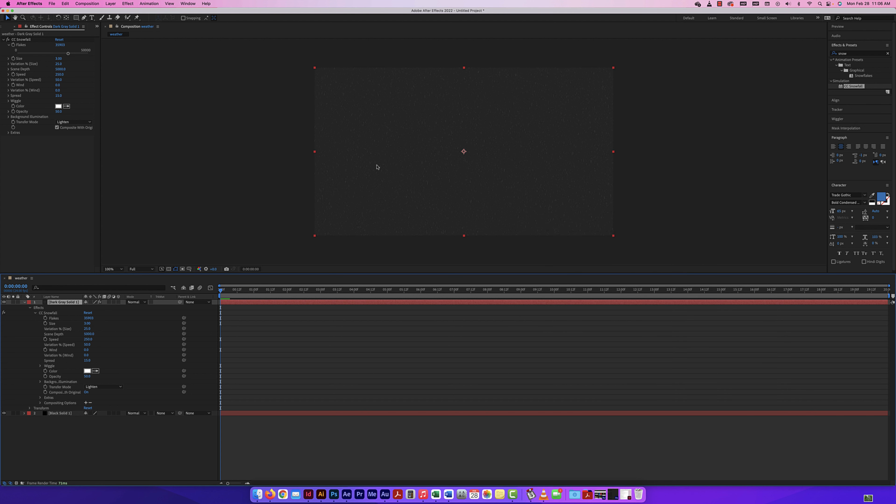
{"action": "key", "text": "space"}
{"action": "key", "text": "period"}
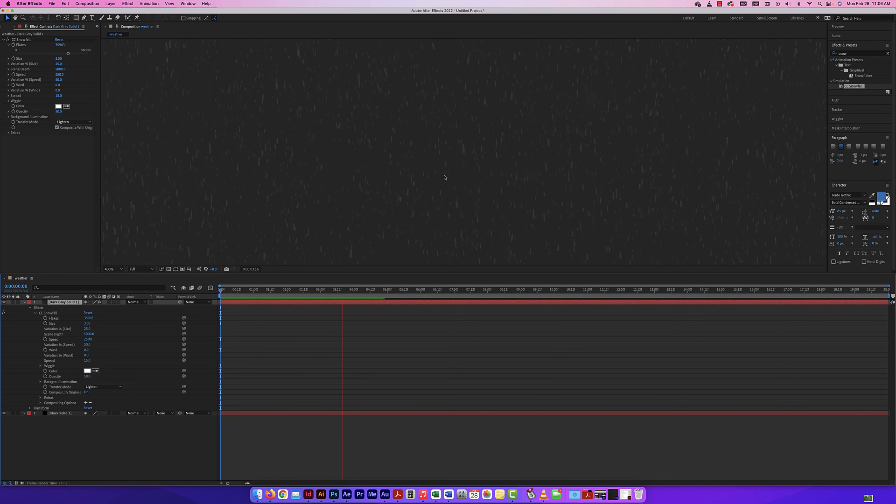
{"action": "key", "text": "comma"}
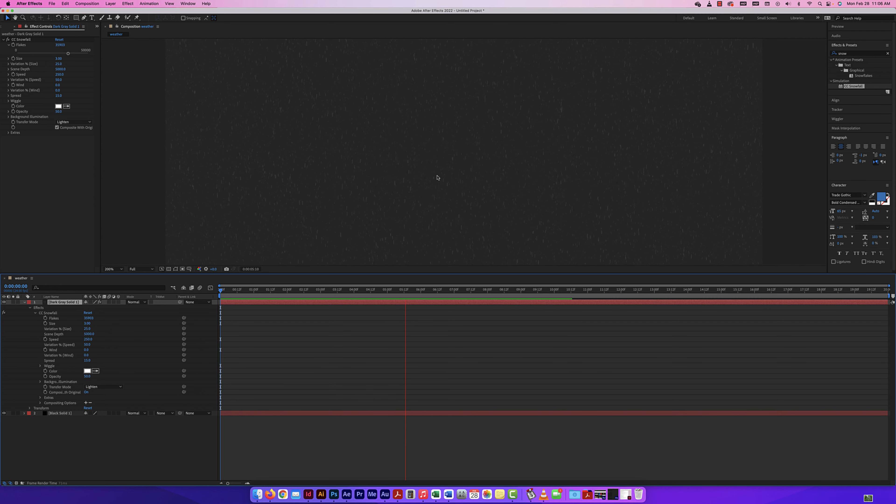
{"action": "key", "text": "comma"}
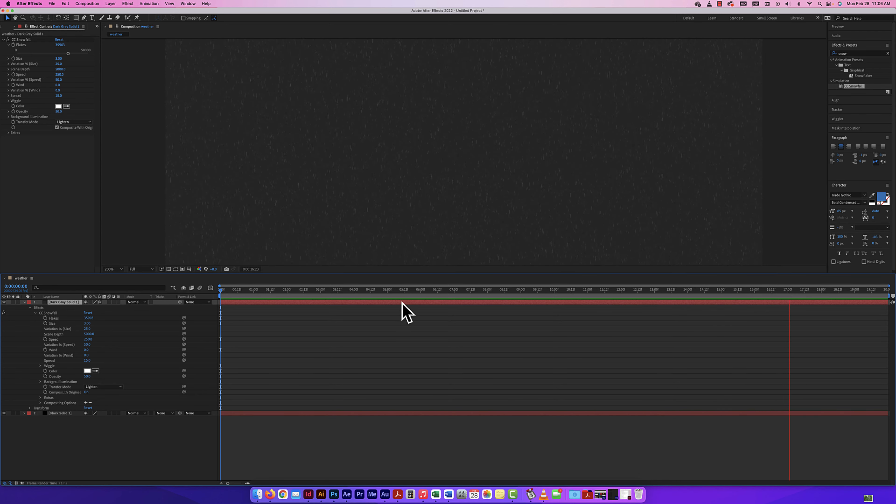
- Collapse the dark gray solid's properties and enlarge the composition view so the whole frame can be seen
{"action": "left_click", "coordinate": [23, 302]}
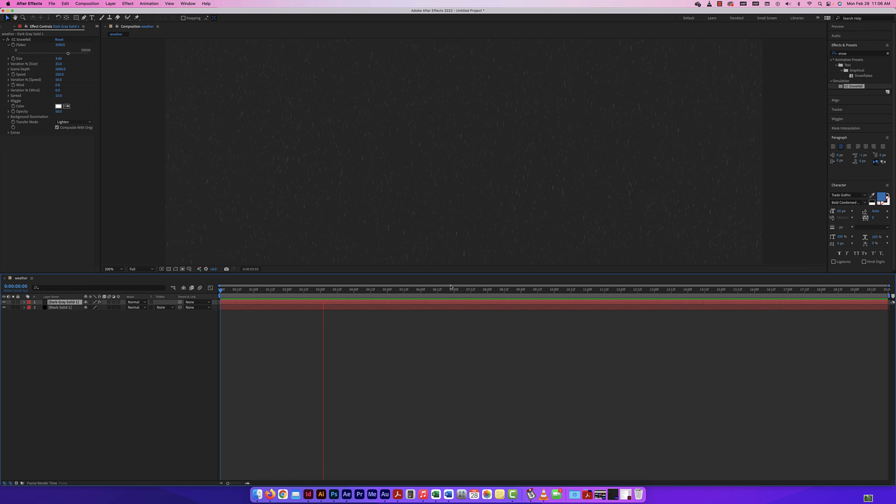
{"action": "left_click", "coordinate": [450, 270]}
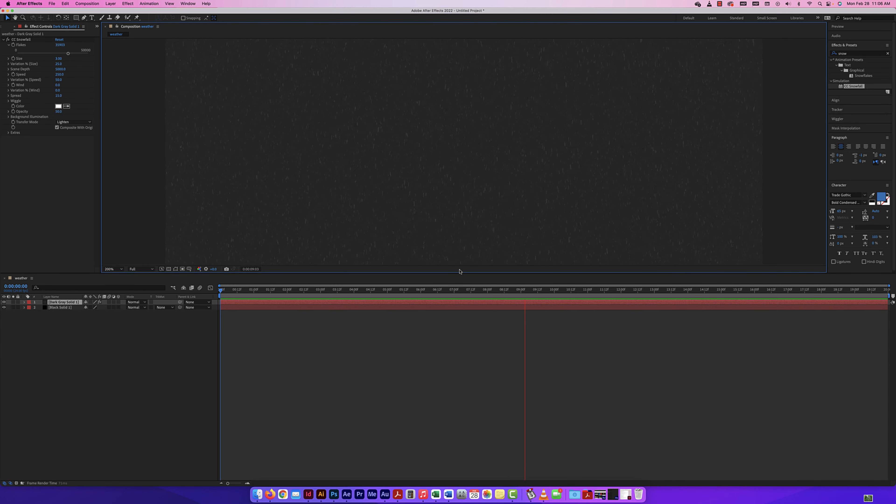
{"action": "left_click_drag", "start_coordinate": [460, 276], "coordinate": [451, 386]}
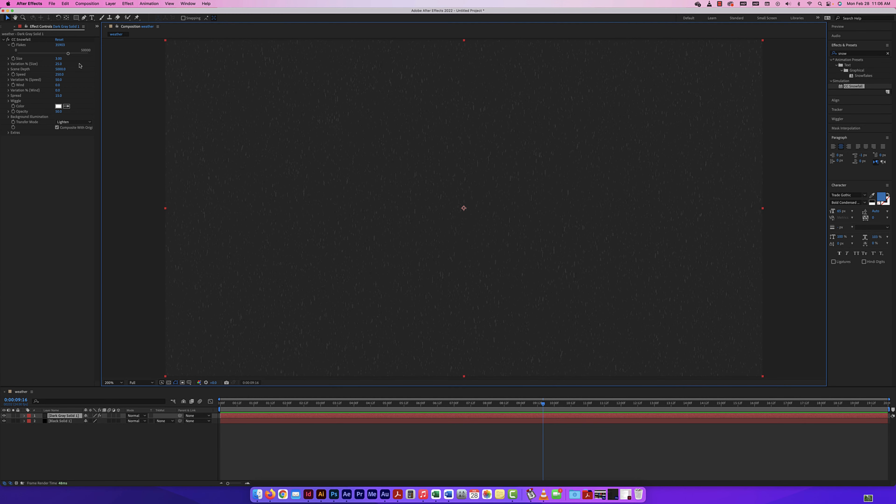
- Hide the layer controls in the composition, try fewer flakes, and set the CC Snowfall flakes to about 46,700
{"action": "key", "text": "super+shift+h"}
{"action": "left_click_drag", "start_coordinate": [69, 55], "coordinate": [29, 54]}
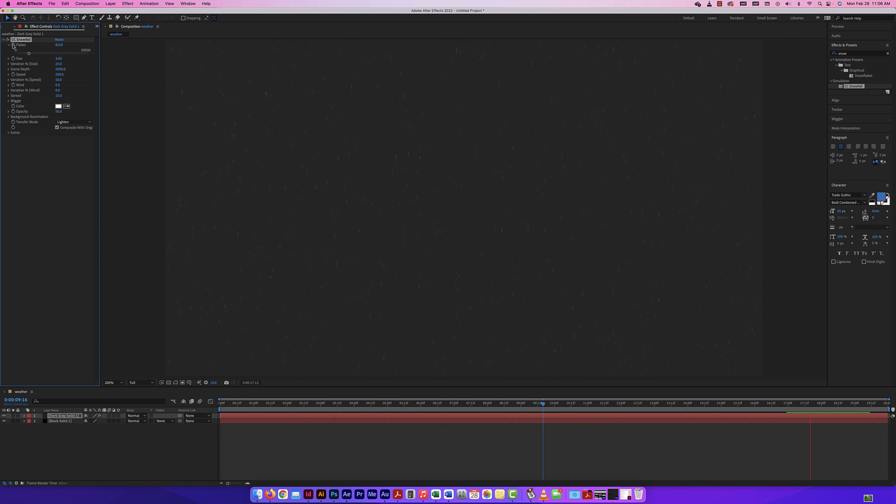
{"action": "left_click_drag", "start_coordinate": [28, 54], "coordinate": [84, 56]}
- Increase the CC Snowfall flake size to about 5.3 and its size variation to about 71%
{"action": "left_click", "coordinate": [9, 58]}
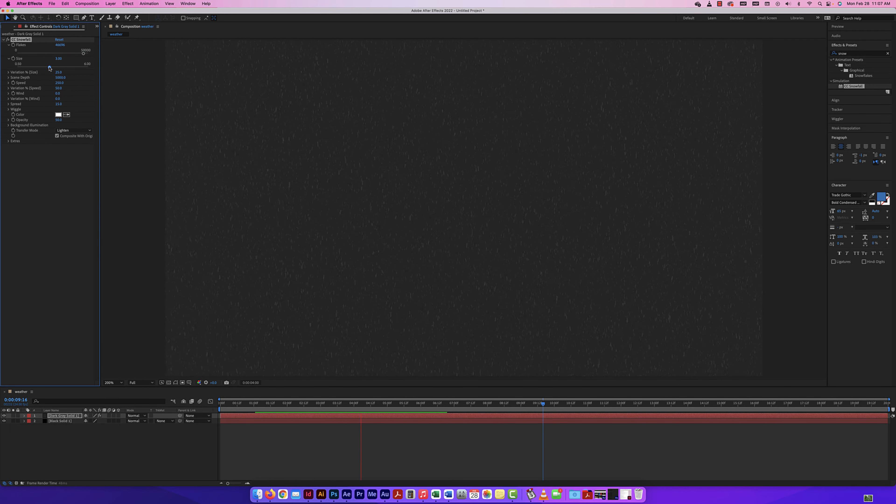
{"action": "left_click_drag", "start_coordinate": [50, 67], "coordinate": [67, 80]}
{"action": "left_click", "coordinate": [8, 72]}
- Set the CC Snowfall scene depth to 10000 and the speed to about 365
{"action": "left_click", "coordinate": [8, 86]}
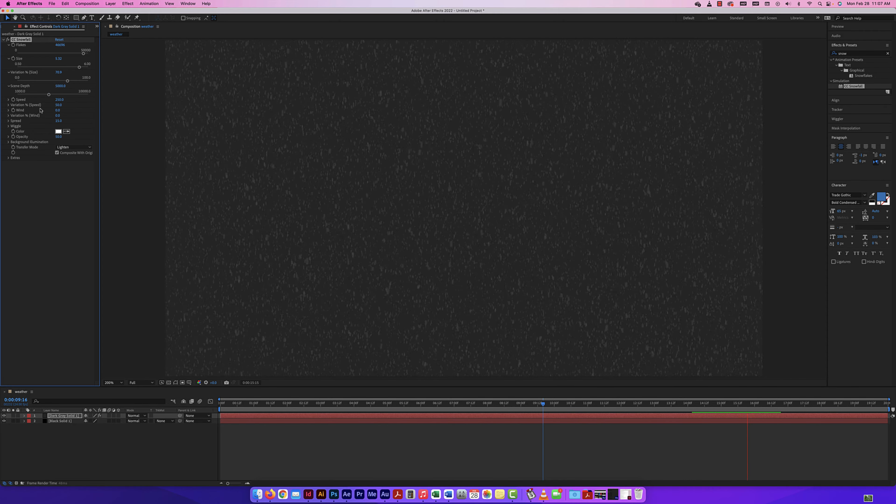
{"action": "left_click_drag", "start_coordinate": [49, 94], "coordinate": [88, 94]}
{"action": "left_click", "coordinate": [8, 99]}
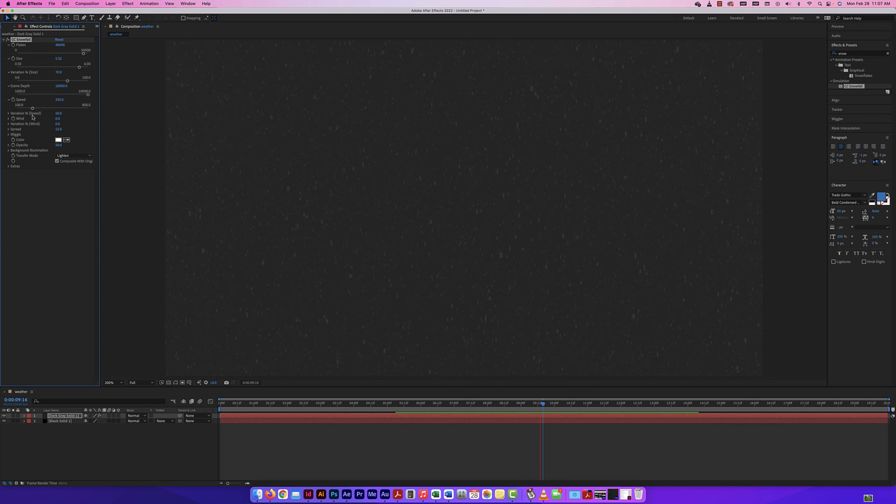
{"action": "mouse_move", "coordinate": [32, 108]}
{"action": "left_mouse_down"}
{"action": "mouse_move", "coordinate": [87, 110]}
{"action": "mouse_move", "coordinate": [45, 109]}
{"action": "left_mouse_up"}
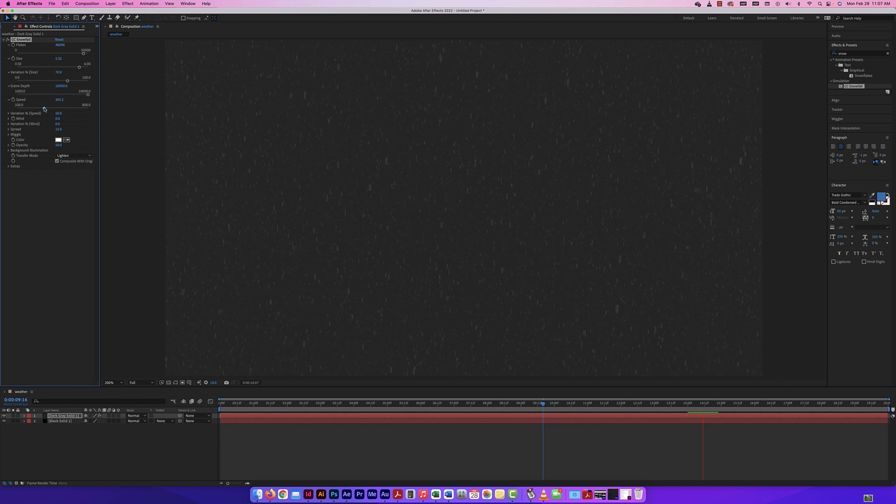
- Try the snowfall's speed variation at 0%, and set it to 100%
{"action": "left_click", "coordinate": [8, 114]}
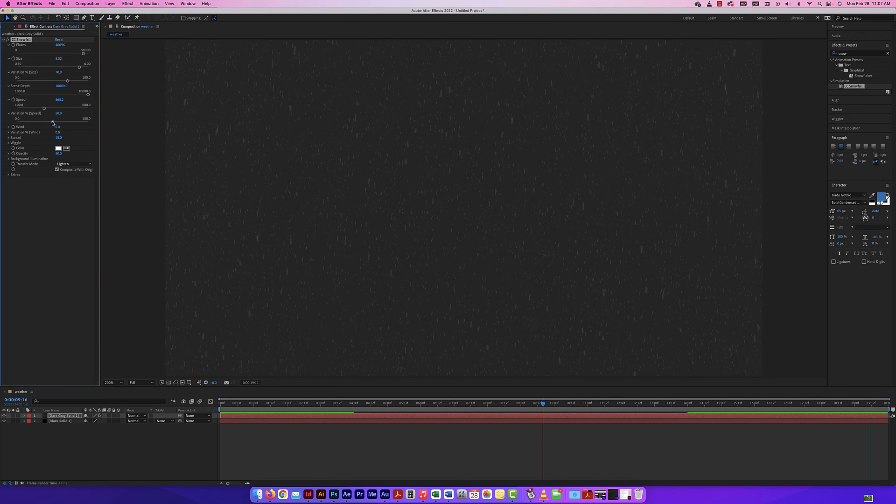
{"action": "left_click_drag", "start_coordinate": [53, 122], "coordinate": [17, 122]}
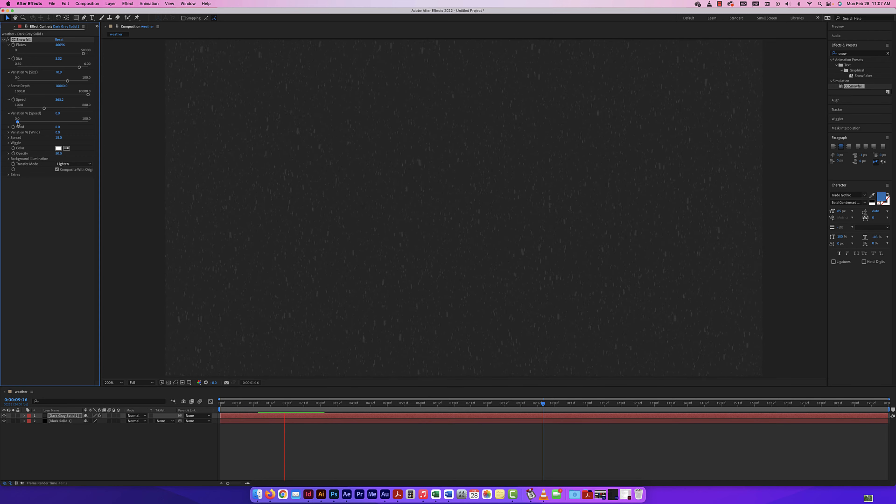
{"action": "left_click_drag", "start_coordinate": [17, 123], "coordinate": [100, 124]}
- Try the snowfall's wind at -50, and set the speed to about 320 and the wind to about 44
{"action": "left_click", "coordinate": [8, 127]}
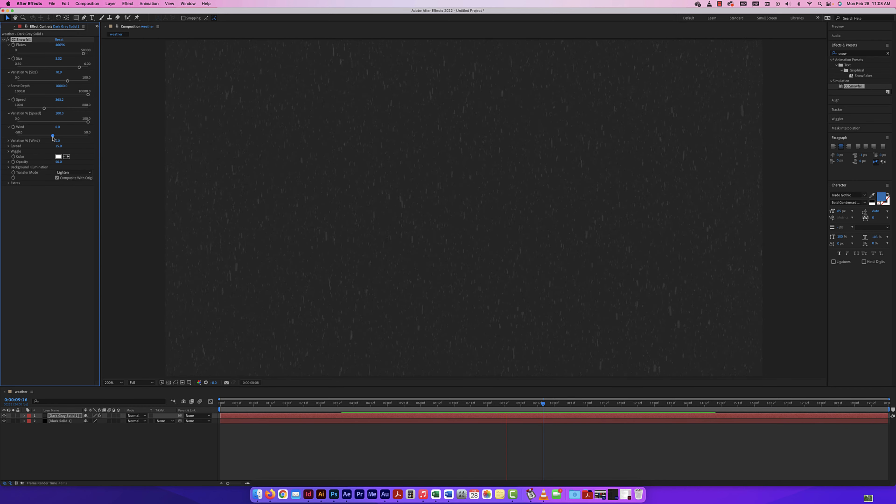
{"action": "left_click_drag", "start_coordinate": [53, 136], "coordinate": [18, 137]}
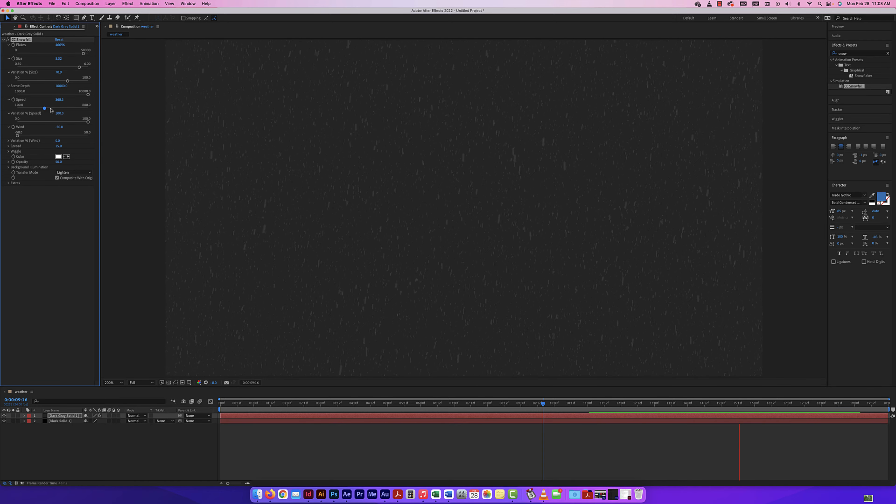
{"action": "left_click_drag", "start_coordinate": [44, 108], "coordinate": [83, 137]}
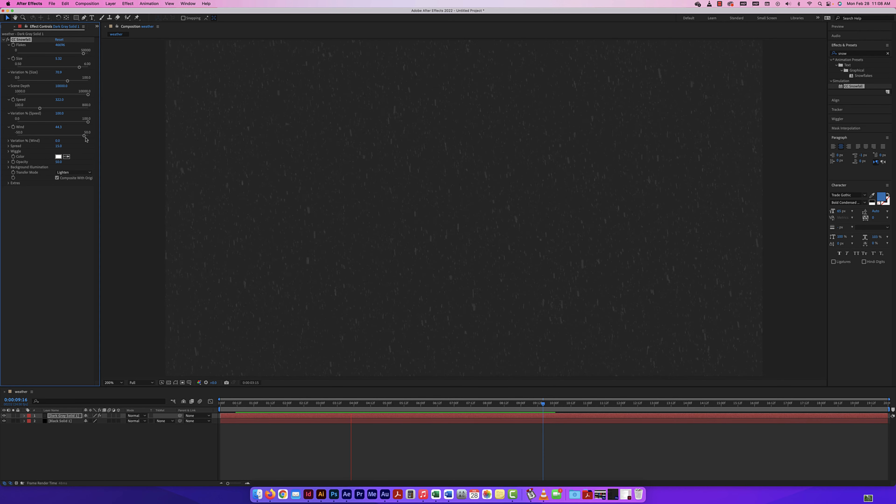
- Try several wind strengths, and set the wind variation to about 94% and the wind to about -28
{"action": "left_click_drag", "start_coordinate": [83, 137], "coordinate": [52, 138]}
{"action": "left_click_drag", "start_coordinate": [52, 137], "coordinate": [79, 137]}
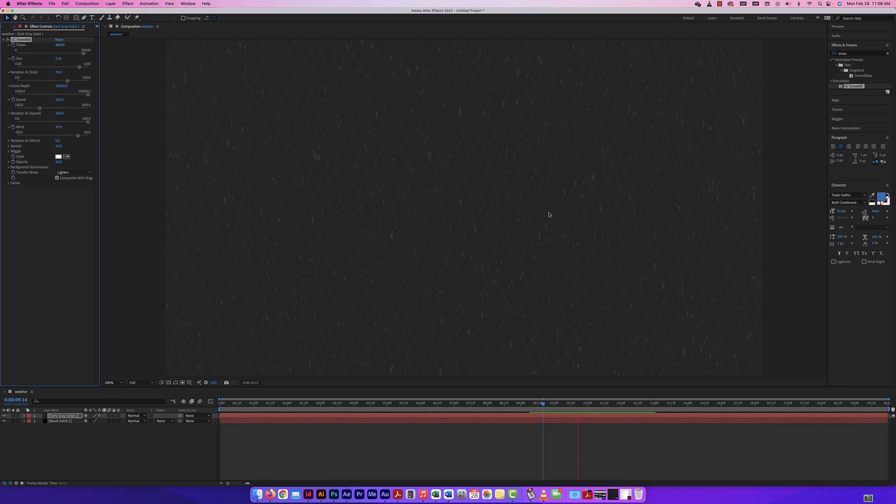
{"action": "left_click_drag", "start_coordinate": [78, 136], "coordinate": [49, 136]}
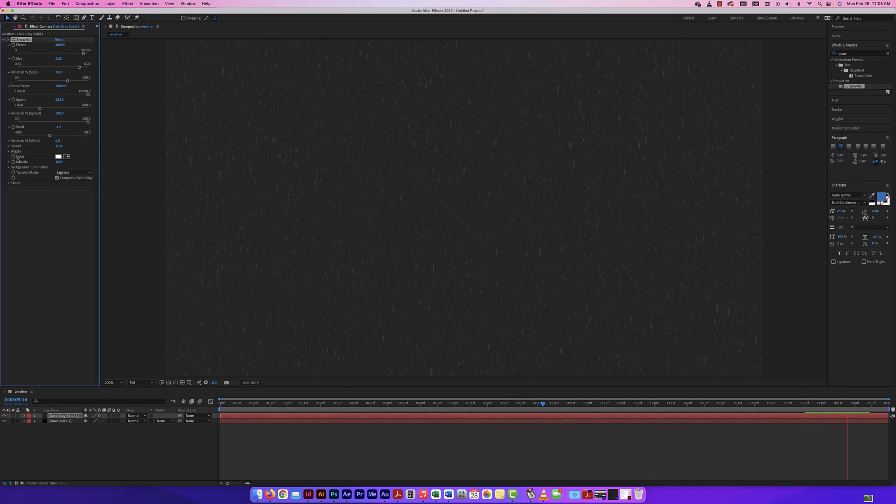
{"action": "left_click", "coordinate": [7, 143]}
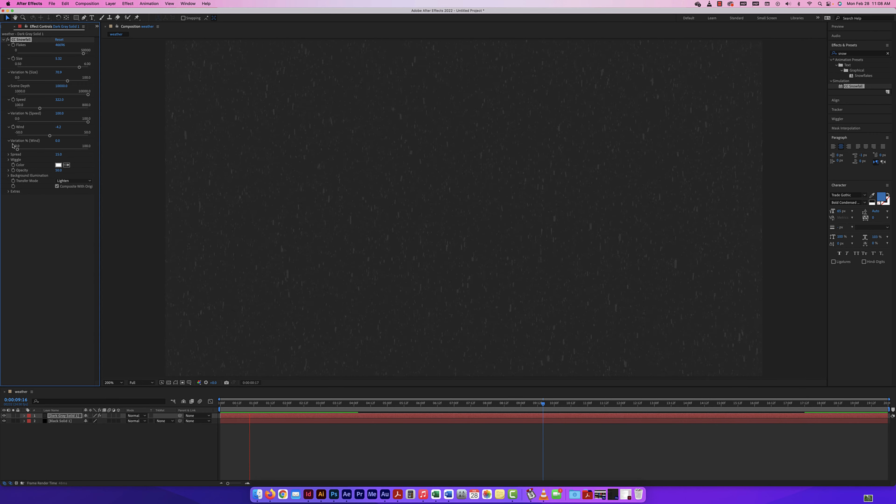
{"action": "left_click_drag", "start_coordinate": [18, 149], "coordinate": [32, 136]}
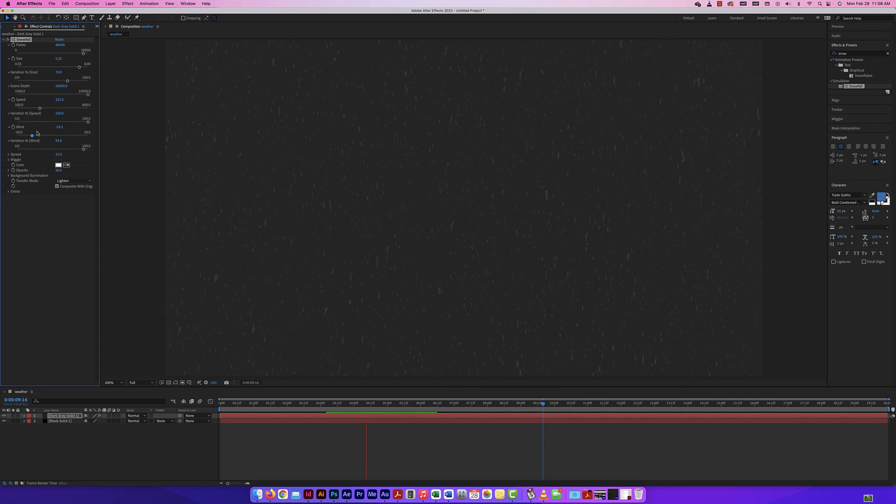
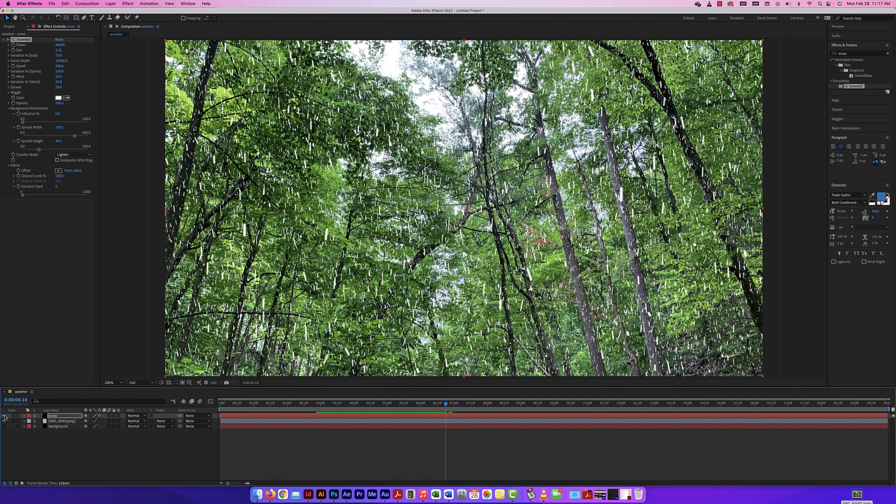
- Hide the snow layer and rename the photo layer as forest
{"action": "left_click", "coordinate": [56, 421]}
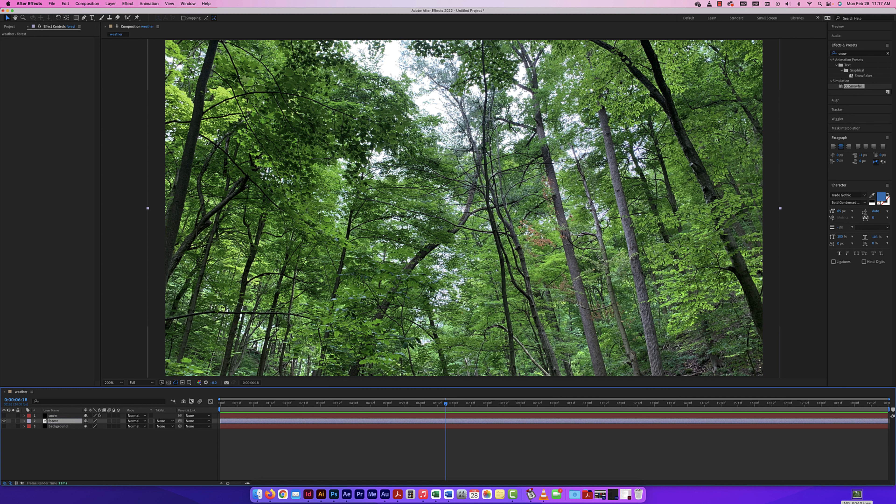
{"action": "left_click", "coordinate": [75, 448]}
- Create a new black 1920 x 1080 px solid directly above the snow layer with the default settings
{"action": "left_click", "coordinate": [62, 416]}
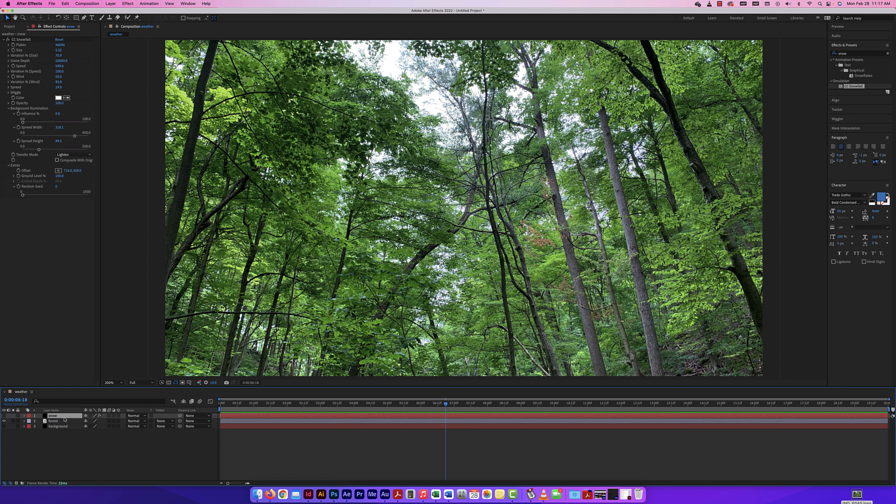
{"action": "left_click", "coordinate": [108, 4]}
{"action": "mouse_move", "coordinate": [117, 13]}
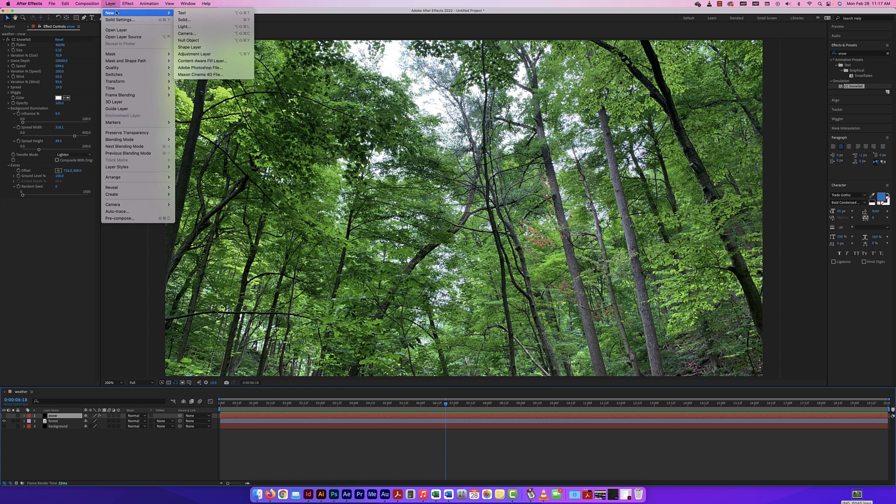
{"action": "left_click", "coordinate": [204, 20]}
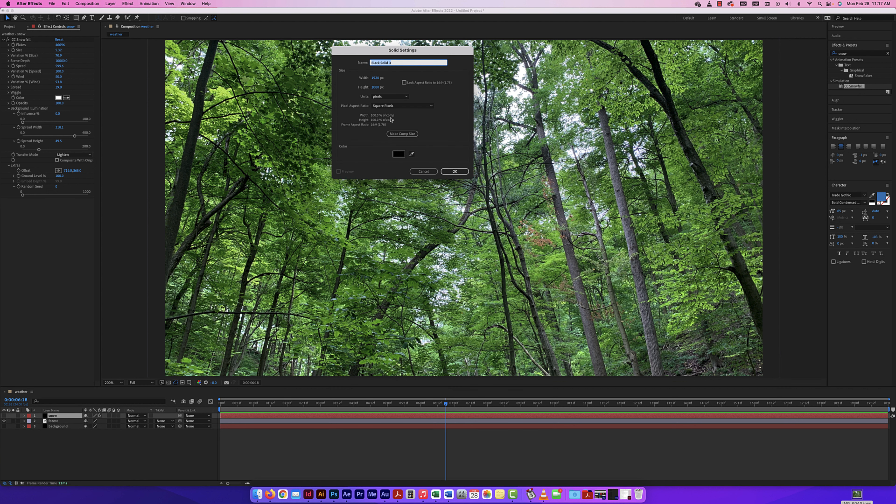
{"action": "left_click", "coordinate": [454, 171]}
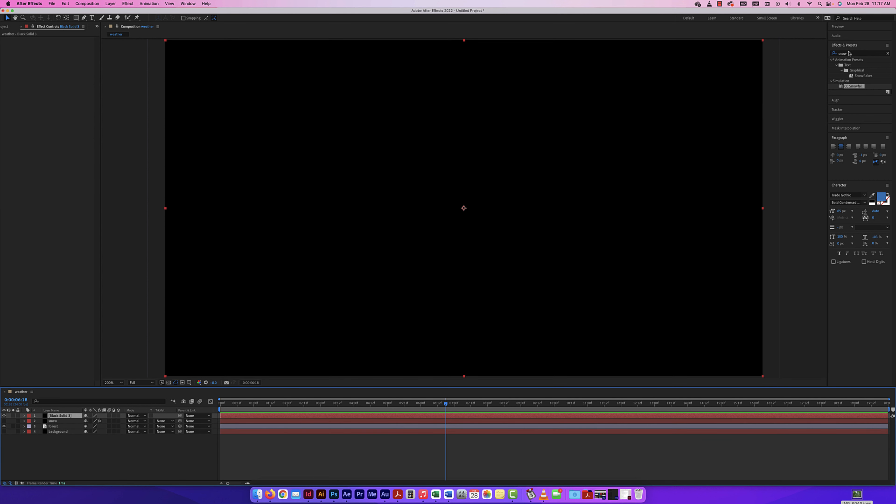
- Search the effects for foam and apply the Foam effect to the new black solid
{"action": "left_click", "coordinate": [836, 55]}
{"action": "type", "text": "foam"}
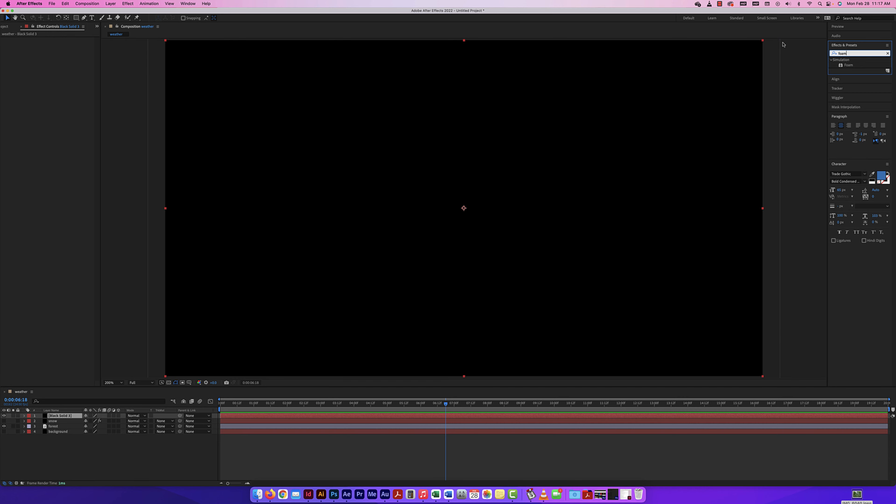
{"action": "left_click_drag", "start_coordinate": [846, 66], "coordinate": [487, 143]}
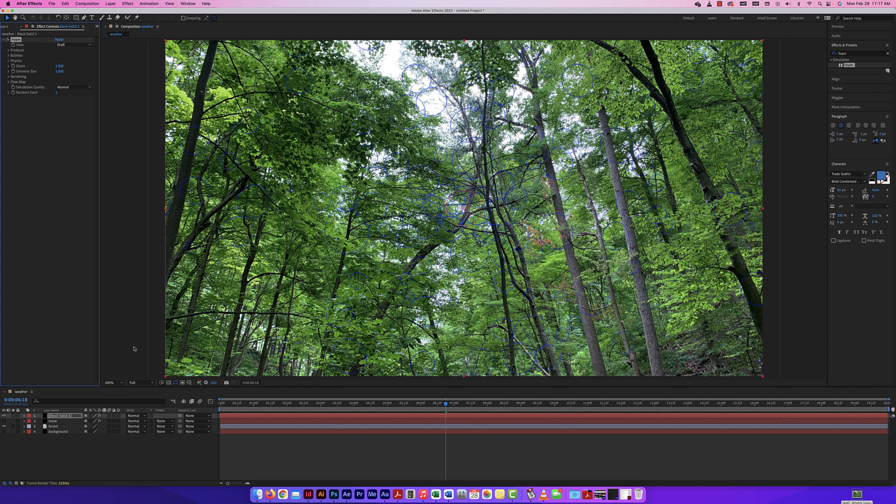
- Show the background layer in place of the forest photo and set the Foam effect's view to Rendered
{"action": "left_click", "coordinate": [4, 426]}
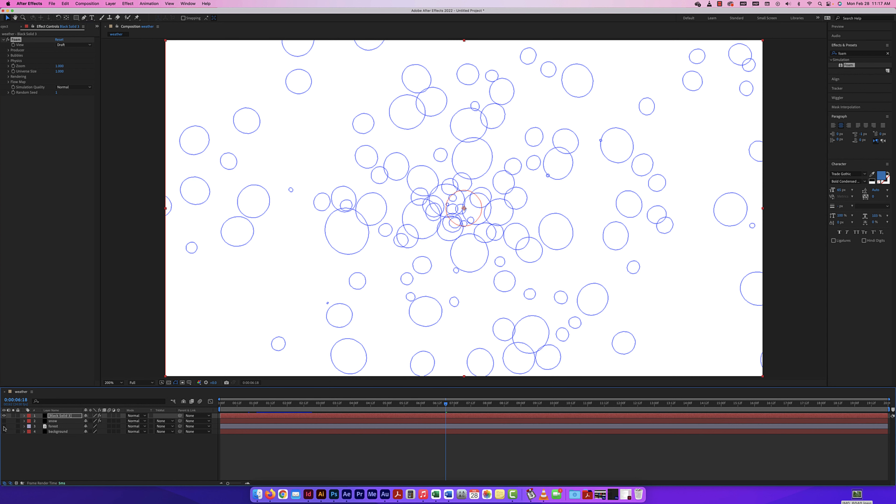
{"action": "left_click", "coordinate": [3, 432]}
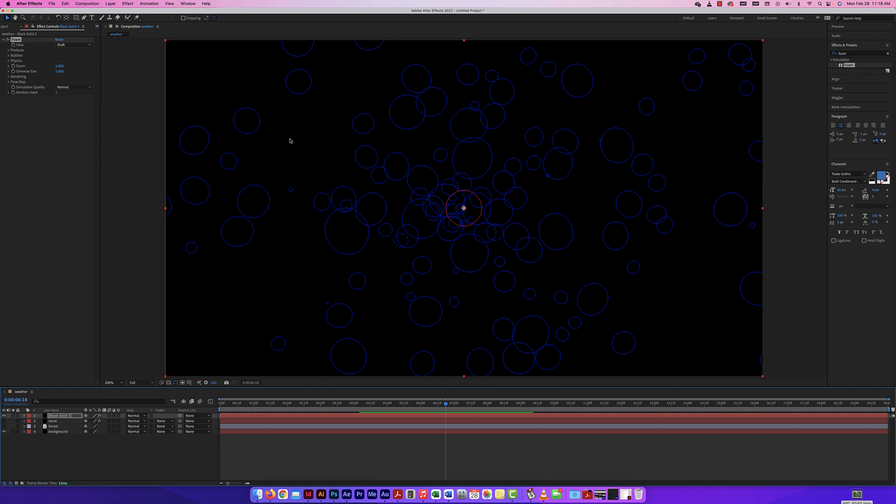
{"action": "key", "text": "comma"}
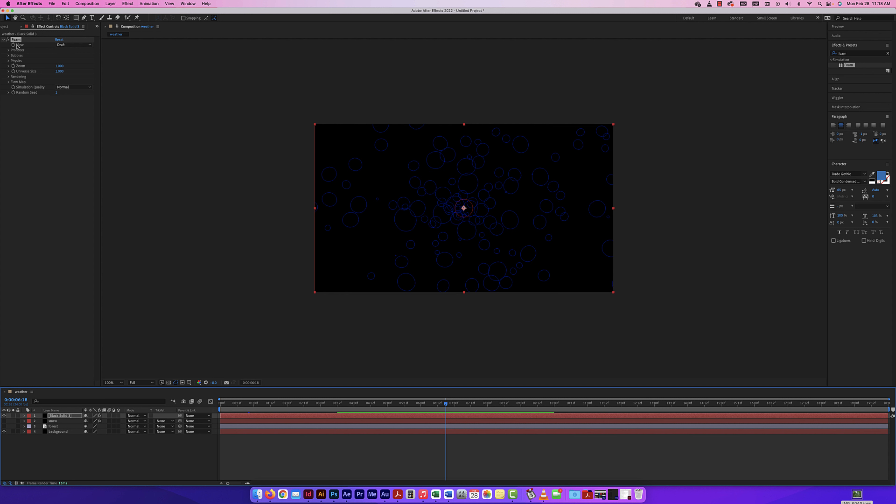
{"action": "left_click", "coordinate": [67, 46]}
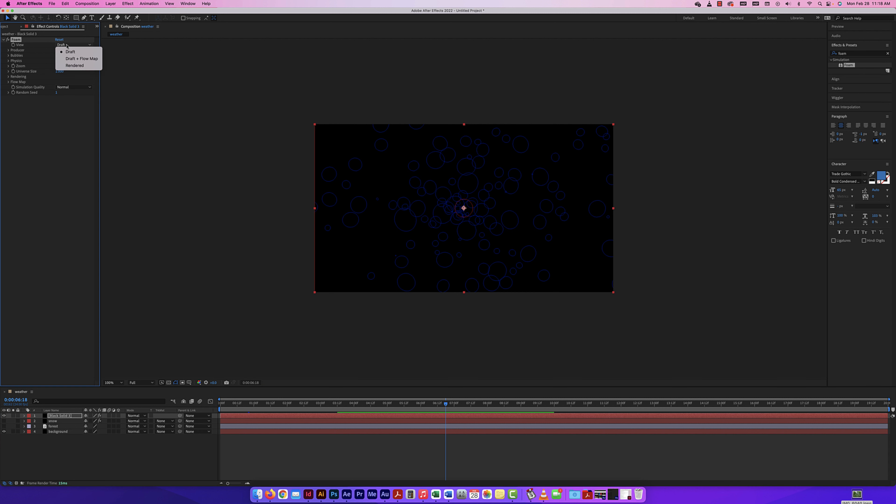
{"action": "left_click", "coordinate": [80, 65]}
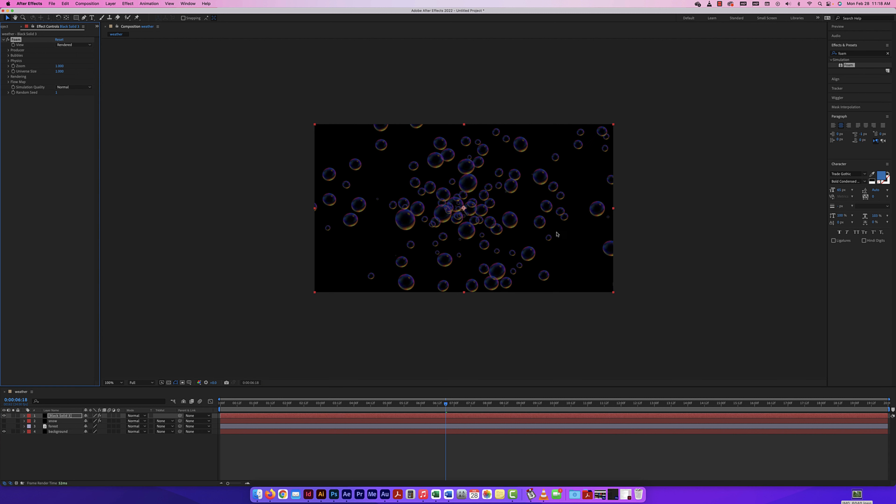
- Enlarge the composition view to 200% and preview the Foam bubble animation
{"action": "key", "text": "period"}
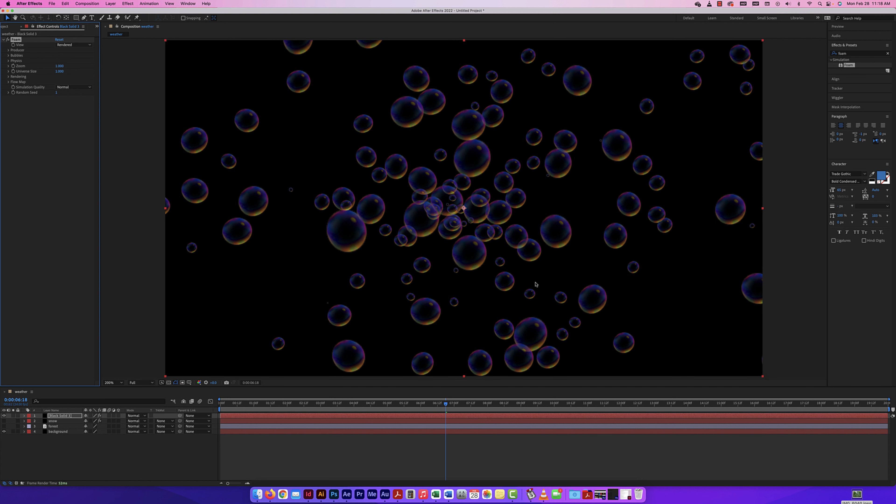
{"action": "mouse_move", "coordinate": [480, 387]}
{"action": "left_mouse_down"}
{"action": "mouse_move", "coordinate": [480, 450]}
{"action": "mouse_move", "coordinate": [488, 398]}
{"action": "left_mouse_up"}
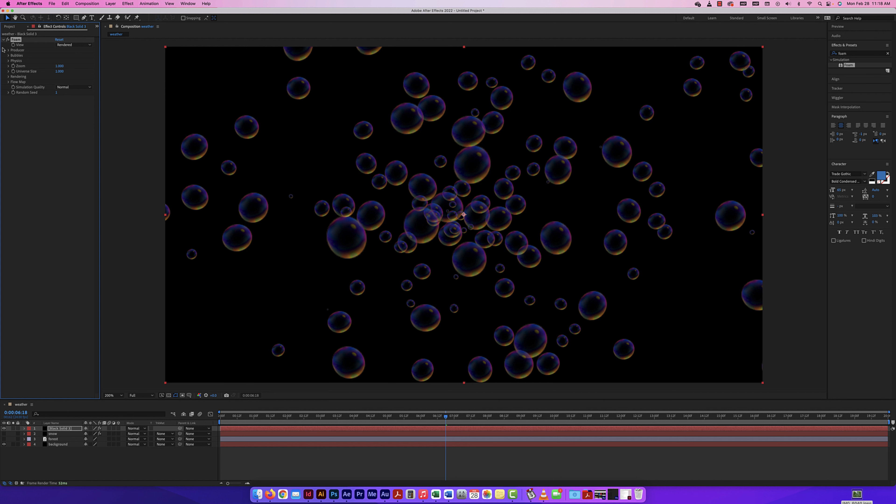
{"action": "key", "text": "space"}
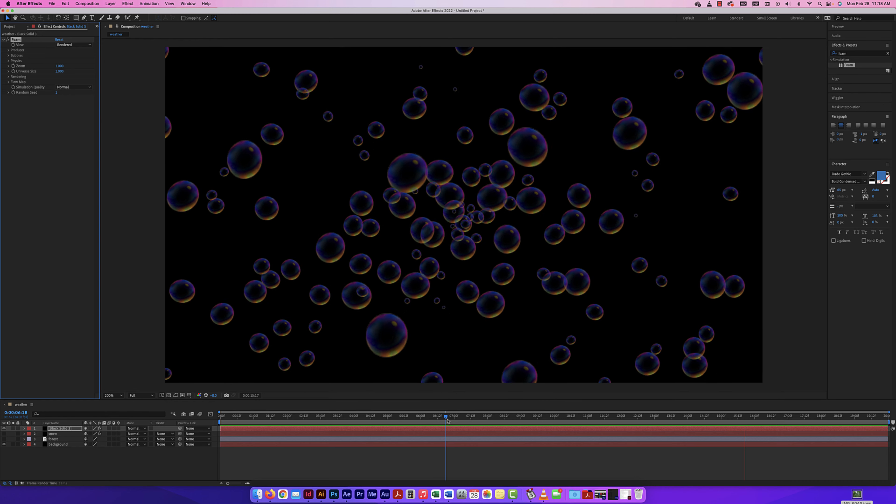
- Shorten the work area to roughly 4 to 9.5 seconds and preview the bubbles from 0:00:03:18
{"action": "left_click_drag", "start_coordinate": [219, 421], "coordinate": [347, 422]}
{"action": "left_click_drag", "start_coordinate": [888, 421], "coordinate": [562, 422]}
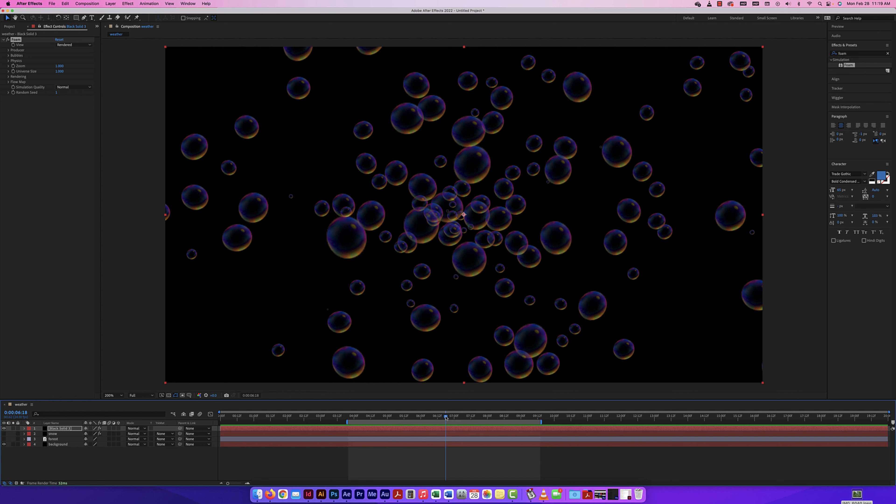
{"action": "key", "text": "space"}
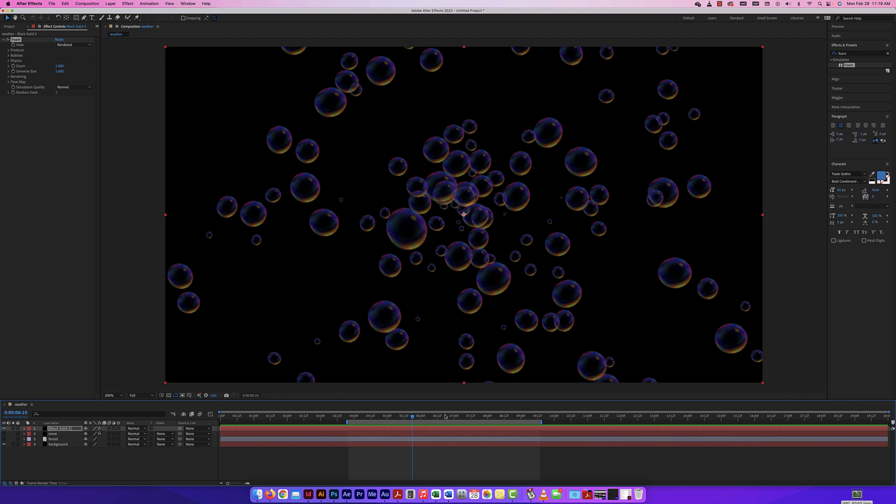
{"action": "left_click", "coordinate": [345, 417]}
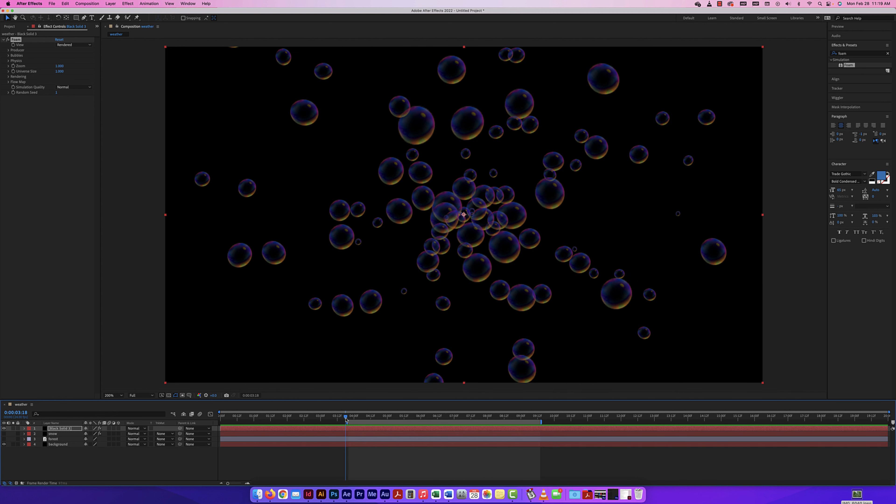
{"action": "key", "text": "space"}
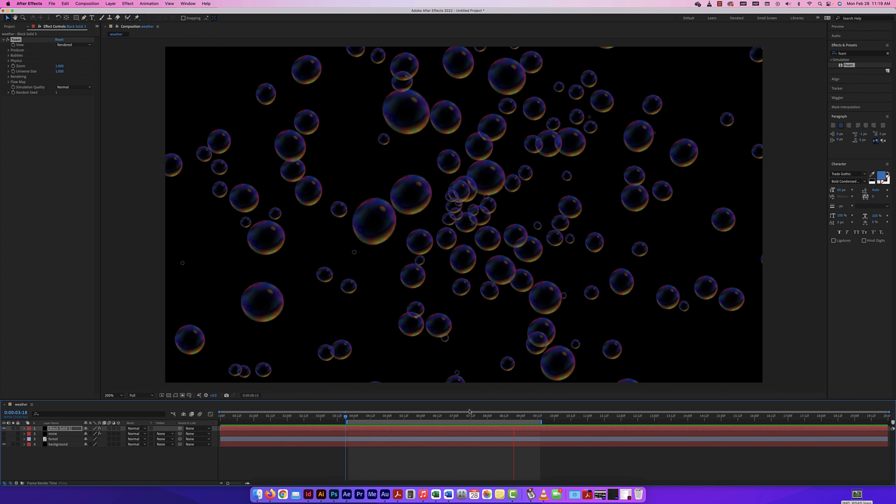
- Try Foam producer points near the frame's lower-right corner and upper-left area, and shift the producer point's X to about 1495
{"action": "left_click", "coordinate": [8, 49]}
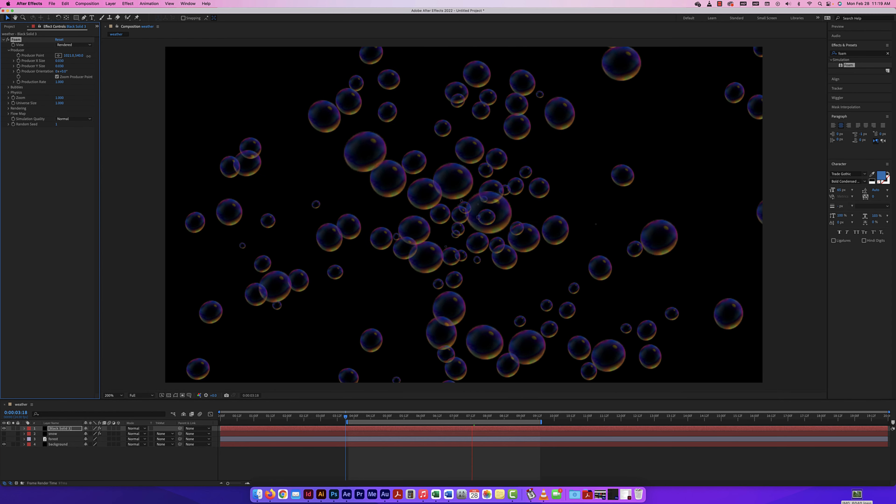
{"action": "left_click_drag", "start_coordinate": [69, 55], "coordinate": [107, 57]}
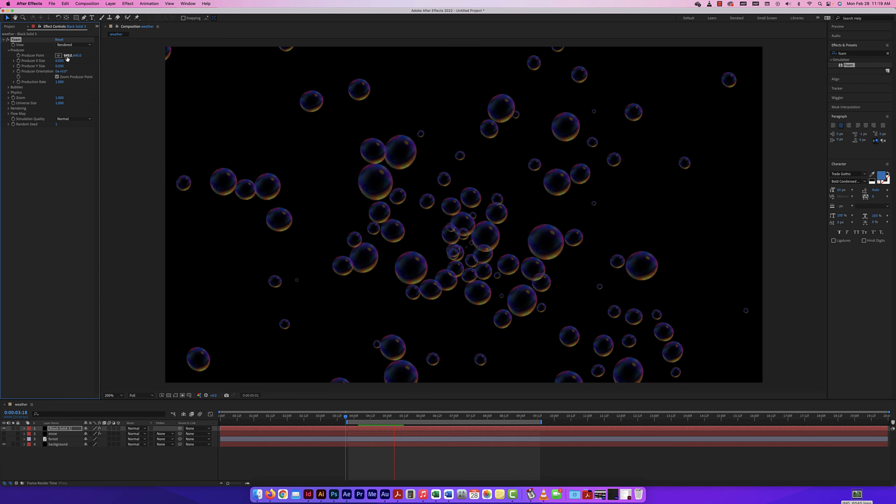
{"action": "left_click", "coordinate": [60, 56]}
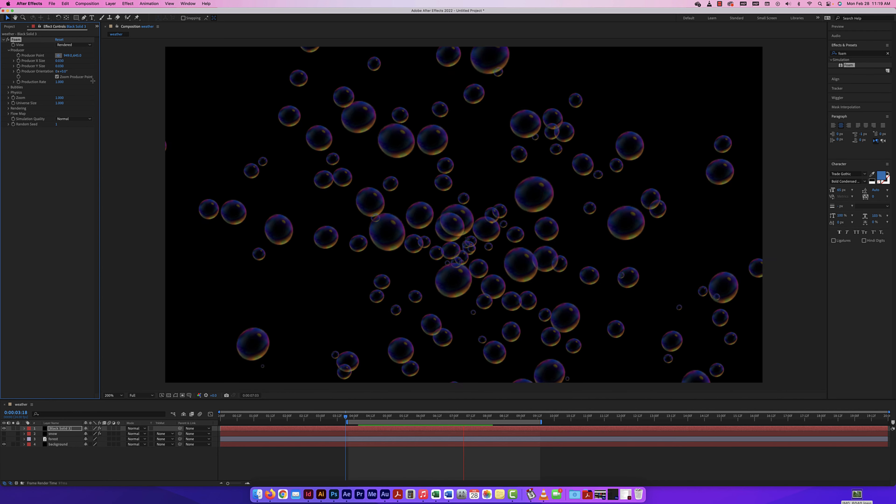
{"action": "left_click", "coordinate": [735, 349]}
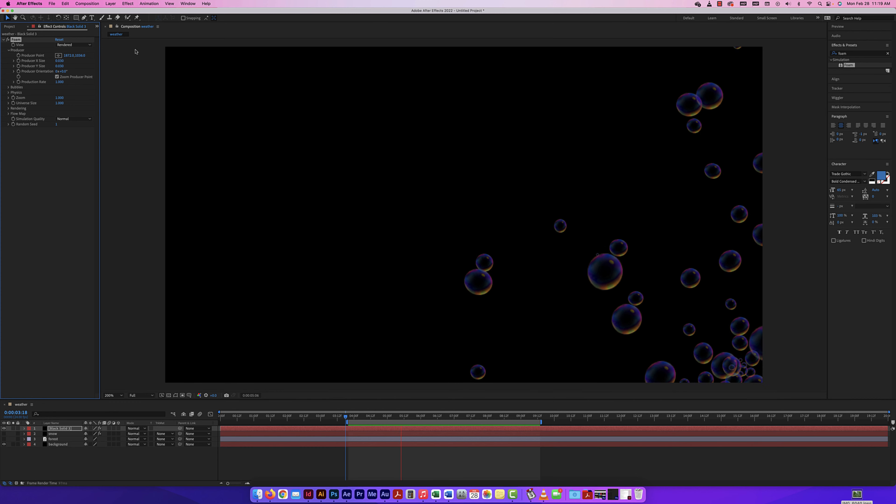
{"action": "left_click", "coordinate": [58, 56]}
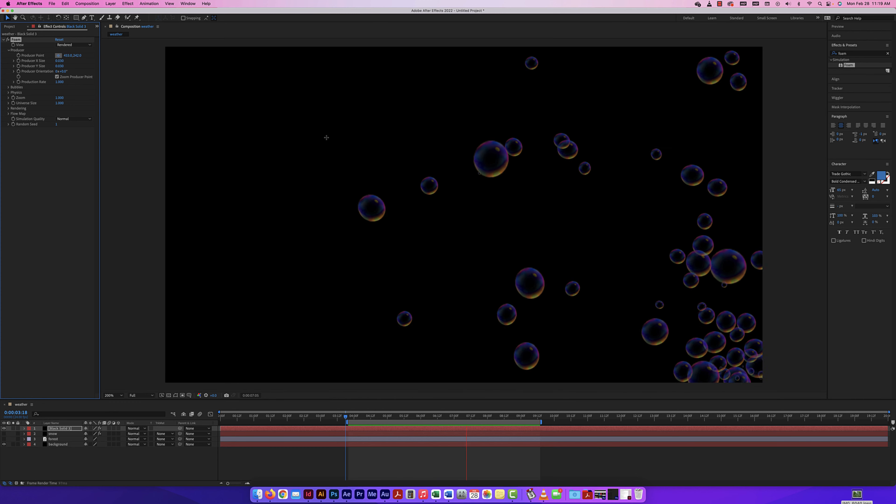
{"action": "left_click", "coordinate": [300, 138]}
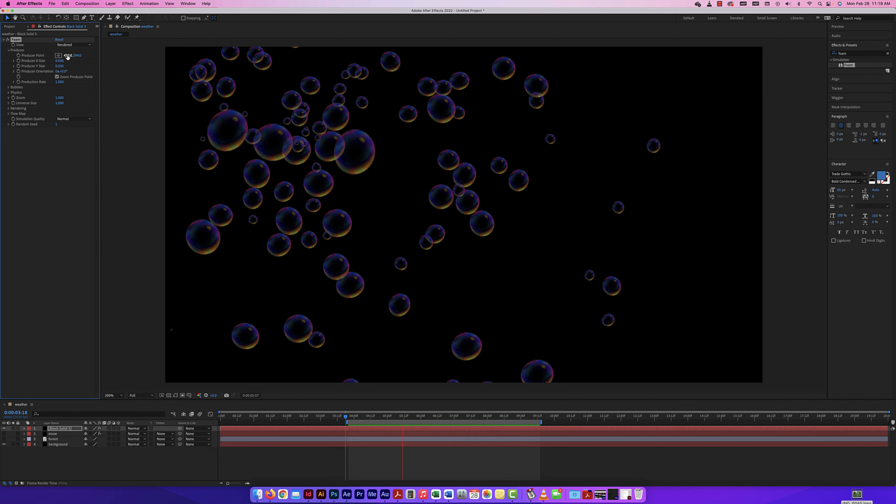
{"action": "left_click_drag", "start_coordinate": [67, 55], "coordinate": [103, 59]}
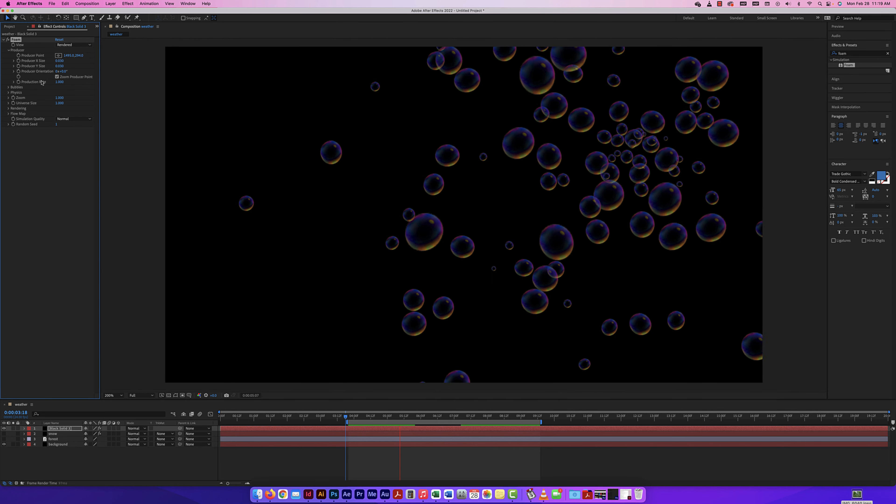
- Try a wider Foam producer with an X size of about 0.375 and a Y size of about 0.075
{"action": "left_click", "coordinate": [13, 62]}
{"action": "left_click_drag", "start_coordinate": [28, 70], "coordinate": [82, 73]}
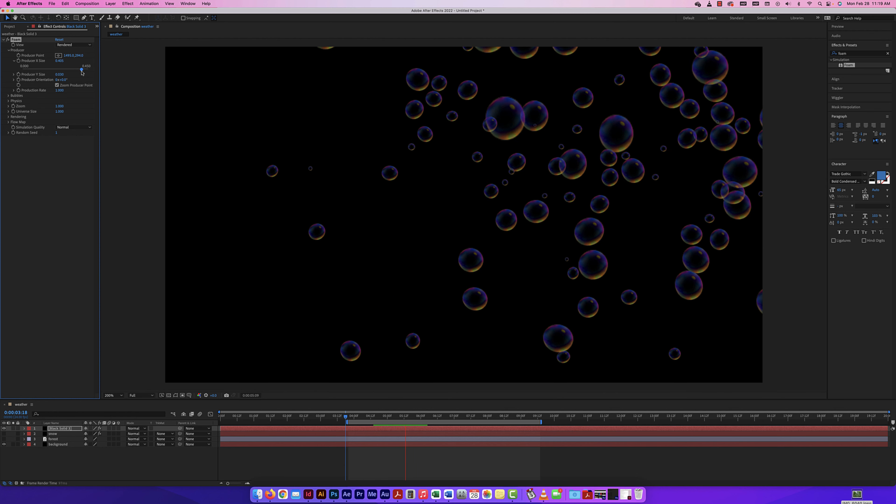
{"action": "left_click", "coordinate": [12, 75]}
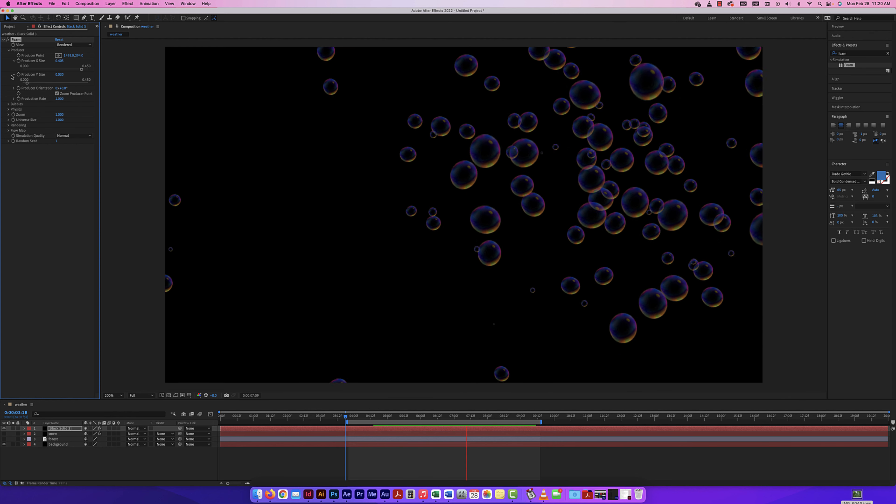
{"action": "mouse_move", "coordinate": [28, 83]}
{"action": "left_mouse_down"}
{"action": "mouse_move", "coordinate": [75, 84]}
{"action": "mouse_move", "coordinate": [24, 83]}
{"action": "left_mouse_up"}
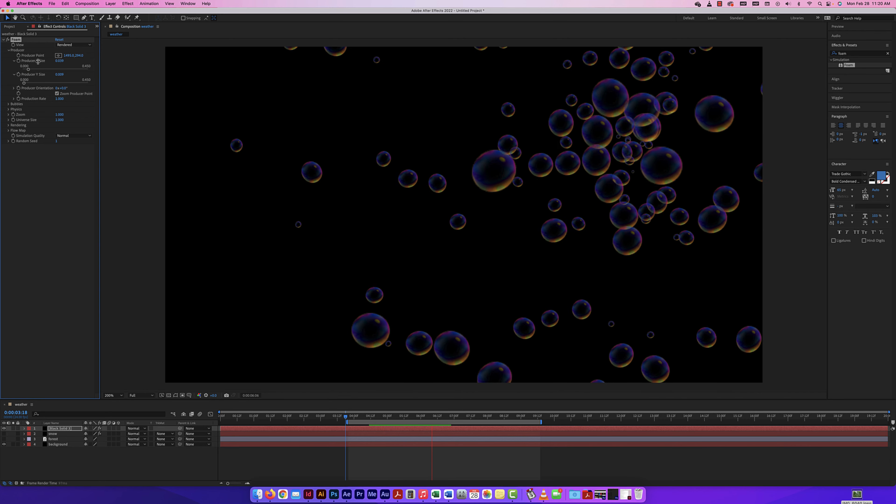
{"action": "left_click_drag", "start_coordinate": [24, 83], "coordinate": [78, 72]}
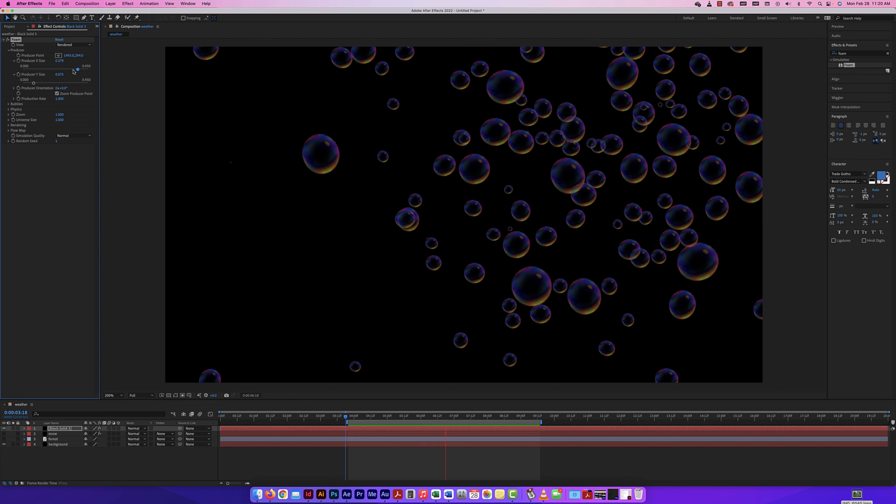
{"action": "mouse_move", "coordinate": [78, 69]}
{"action": "left_mouse_down"}
{"action": "mouse_move", "coordinate": [88, 70]}
{"action": "mouse_move", "coordinate": [76, 69]}
{"action": "left_mouse_up"}
- Place the Foam producer point near the frame's centre at about 937, 519 and set its X size to about 0.219 and Y size to 0
{"action": "left_click", "coordinate": [59, 56]}
{"action": "left_click", "coordinate": [510, 210]}
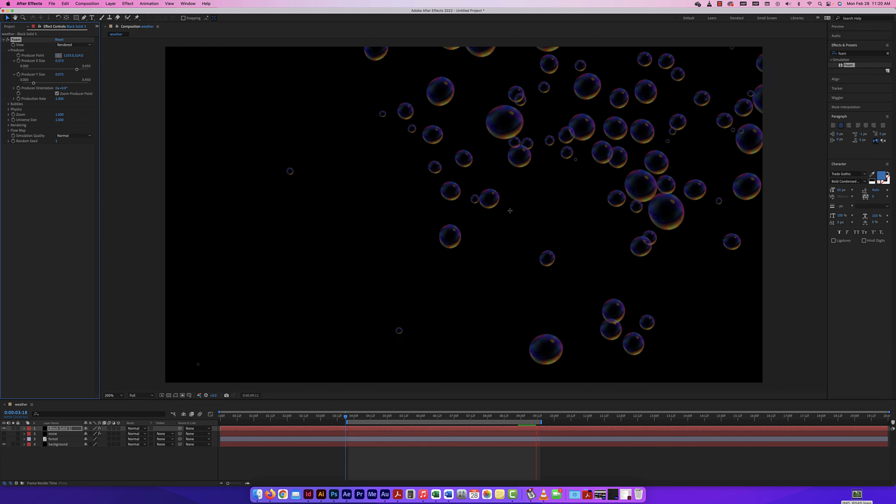
{"action": "left_click", "coordinate": [457, 208]}
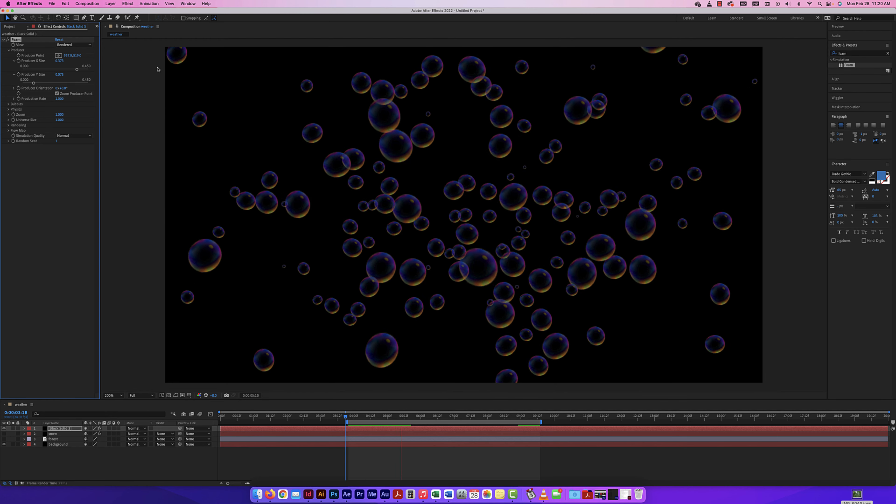
{"action": "mouse_move", "coordinate": [76, 70]}
{"action": "left_mouse_down"}
{"action": "mouse_move", "coordinate": [21, 69]}
{"action": "mouse_move", "coordinate": [22, 83]}
{"action": "mouse_move", "coordinate": [36, 70]}
{"action": "mouse_move", "coordinate": [91, 73]}
{"action": "left_mouse_up"}
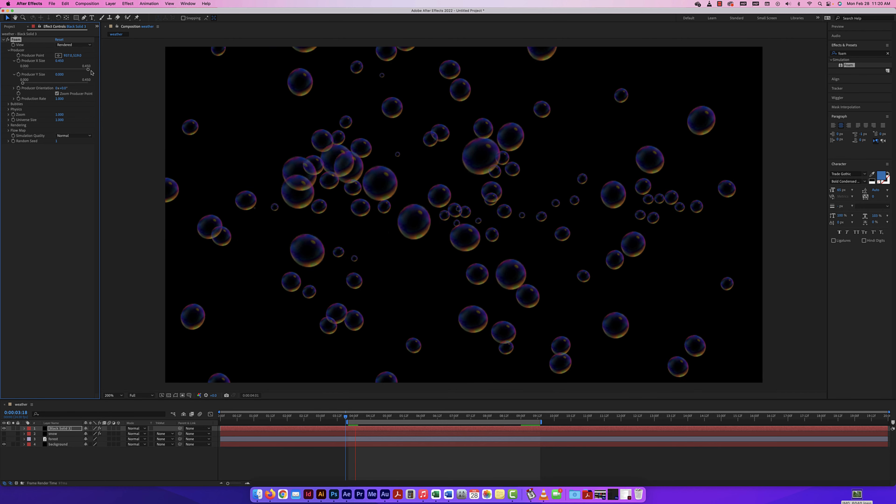
{"action": "left_click_drag", "start_coordinate": [88, 71], "coordinate": [55, 70]}
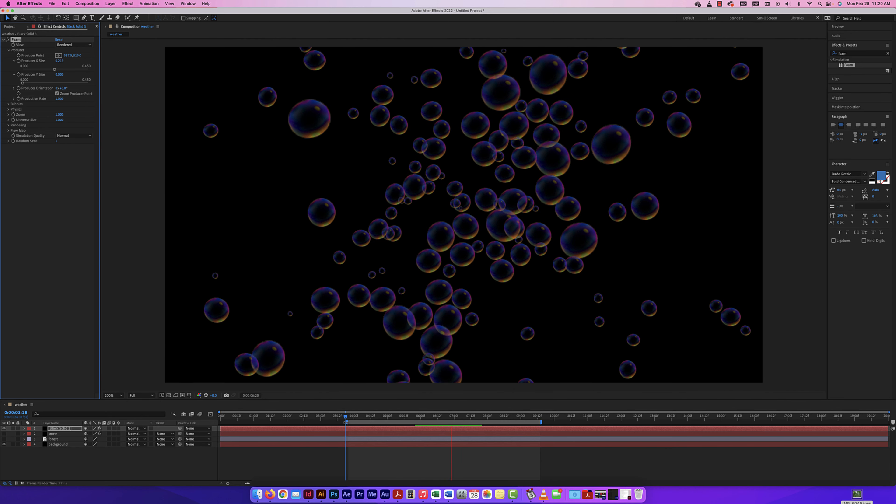
- Set the work area to about the first 5 seconds of the composition and preview it
{"action": "left_click_drag", "start_coordinate": [347, 421], "coordinate": [233, 422]}
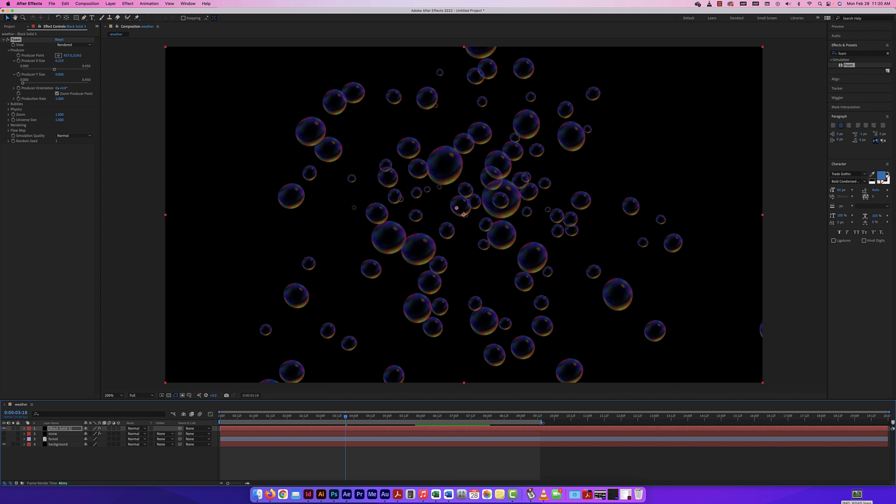
{"action": "left_click_drag", "start_coordinate": [542, 422], "coordinate": [455, 422]}
{"action": "key", "text": "space"}
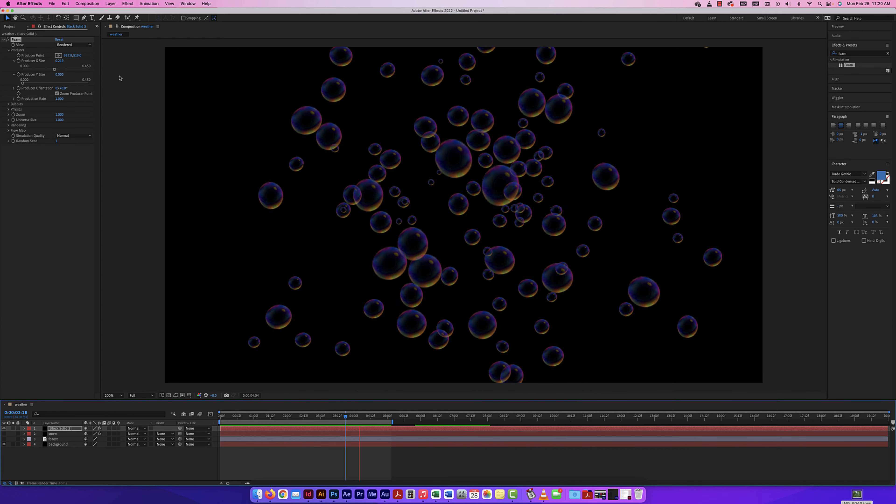
- Set the producer's X size to 0 and Y size to about 0.362, and rotate its orientation to about 130°
{"action": "left_click_drag", "start_coordinate": [55, 70], "coordinate": [12, 70]}
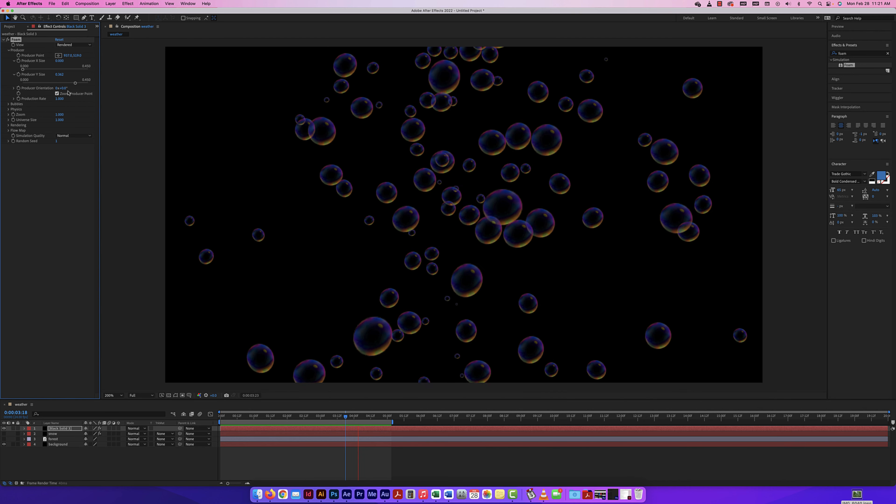
{"action": "left_click", "coordinate": [13, 88]}
{"action": "left_click_drag", "start_coordinate": [61, 98], "coordinate": [63, 101]}
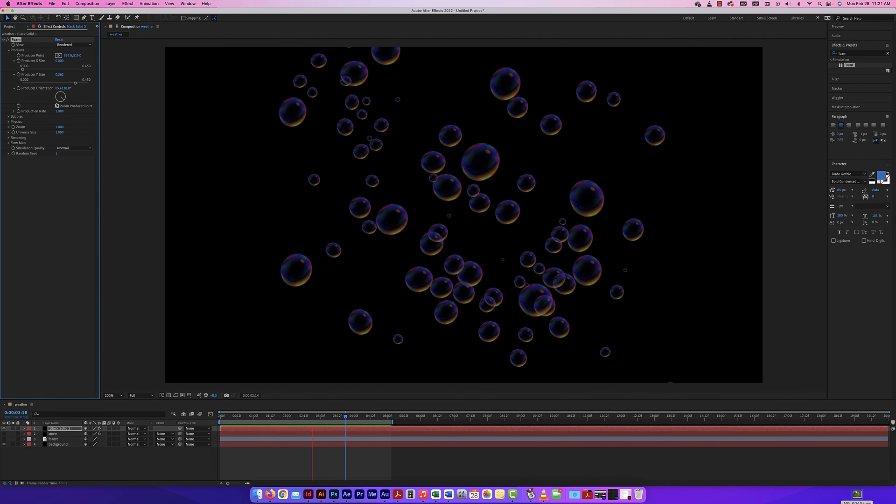
- Set the Foam production rate to about 1.19 and the bubble size to about 0.84
{"action": "left_click", "coordinate": [14, 111]}
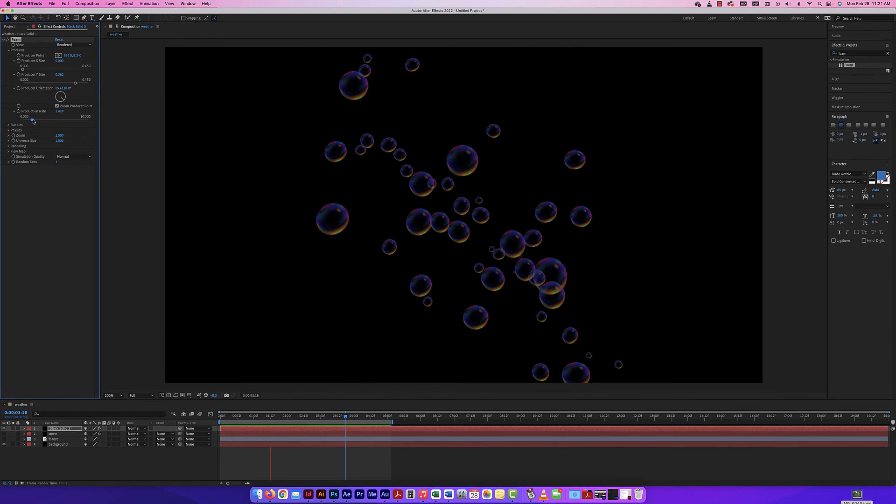
{"action": "left_click_drag", "start_coordinate": [53, 121], "coordinate": [30, 120]}
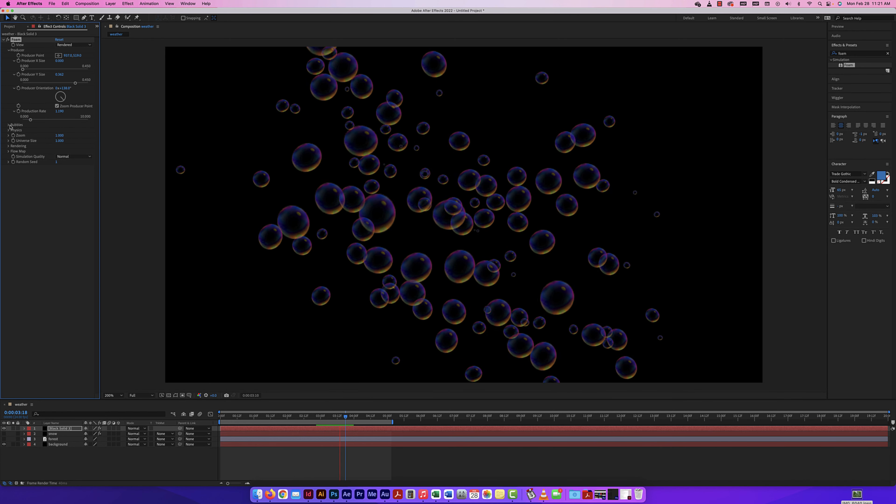
{"action": "left_click", "coordinate": [9, 125]}
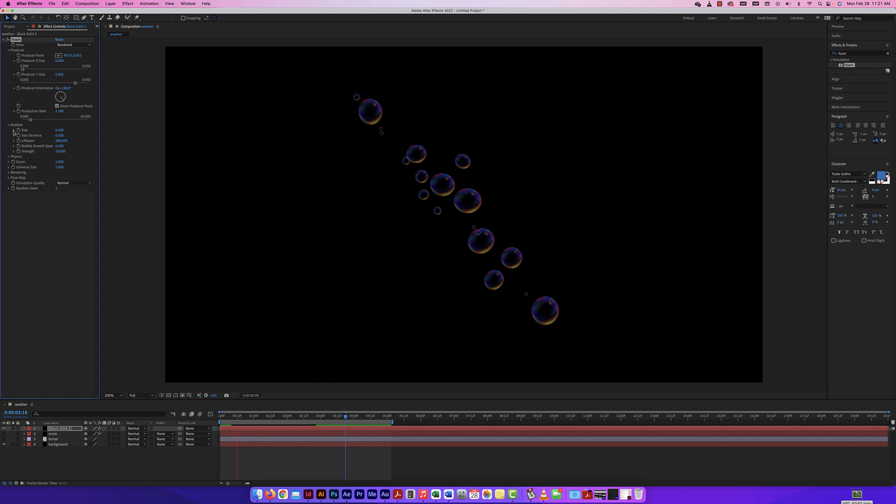
{"action": "left_click", "coordinate": [14, 130]}
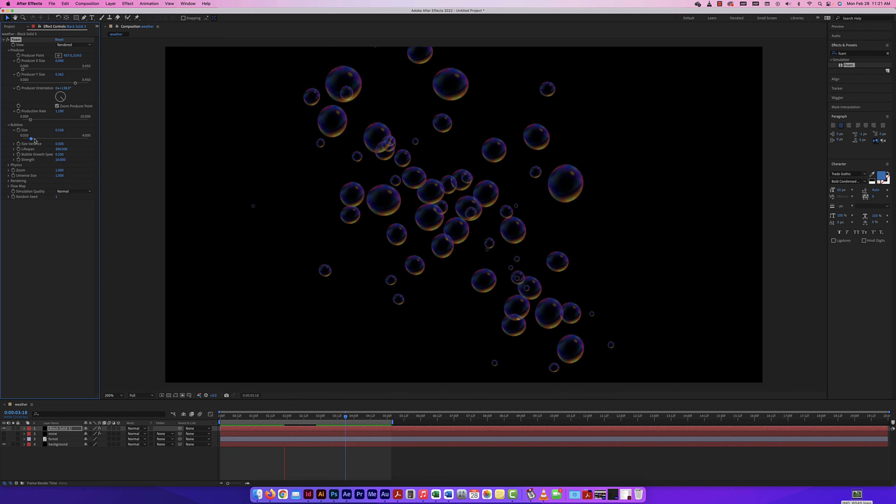
{"action": "left_click_drag", "start_coordinate": [77, 140], "coordinate": [35, 139]}
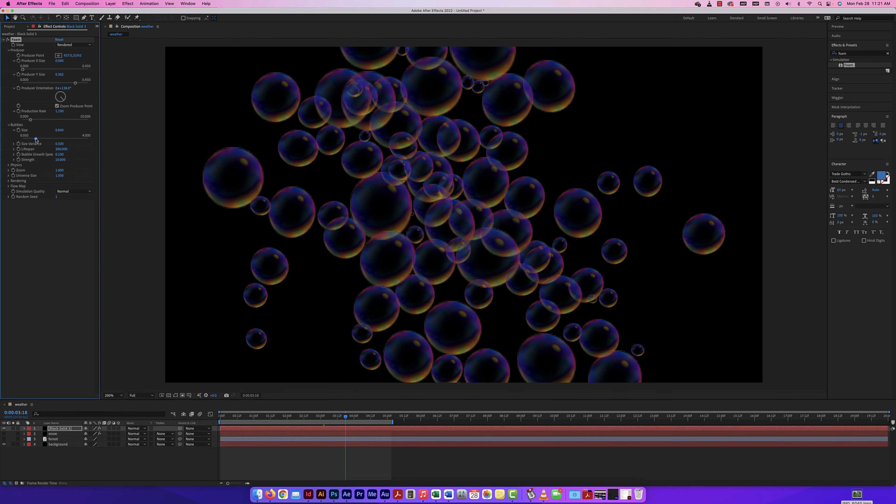
- Set the bubbles' size variance to about 1.31
{"action": "left_click", "coordinate": [14, 144]}
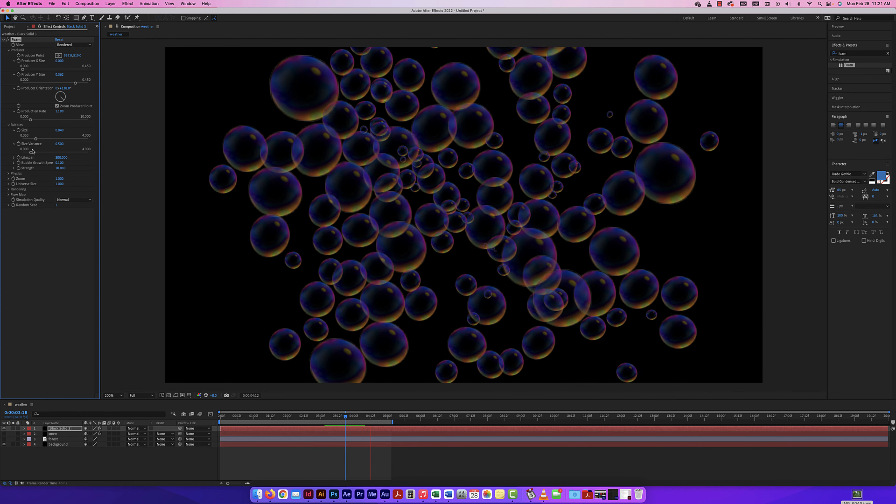
{"action": "left_click_drag", "start_coordinate": [31, 152], "coordinate": [44, 152]}
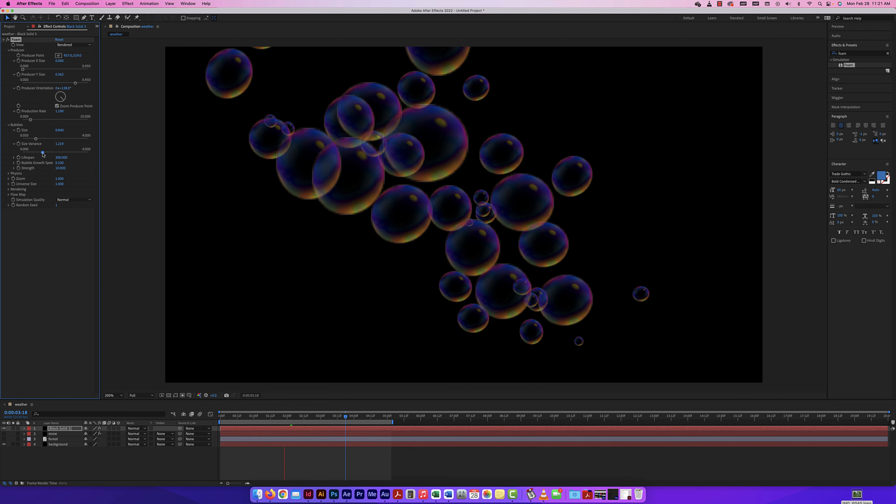
{"action": "mouse_move", "coordinate": [43, 154]}
{"action": "left_mouse_down"}
{"action": "mouse_move", "coordinate": [25, 153]}
{"action": "mouse_move", "coordinate": [44, 152]}
{"action": "left_mouse_up"}
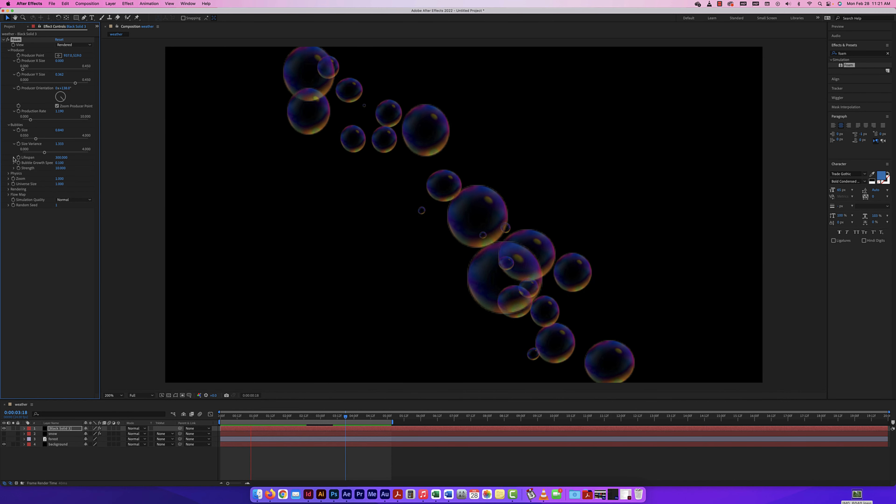
- Set the Foam bubbles' lifespan to about 157 and growth speed to about 0.04, leaving the strength at 10
{"action": "left_click", "coordinate": [13, 157]}
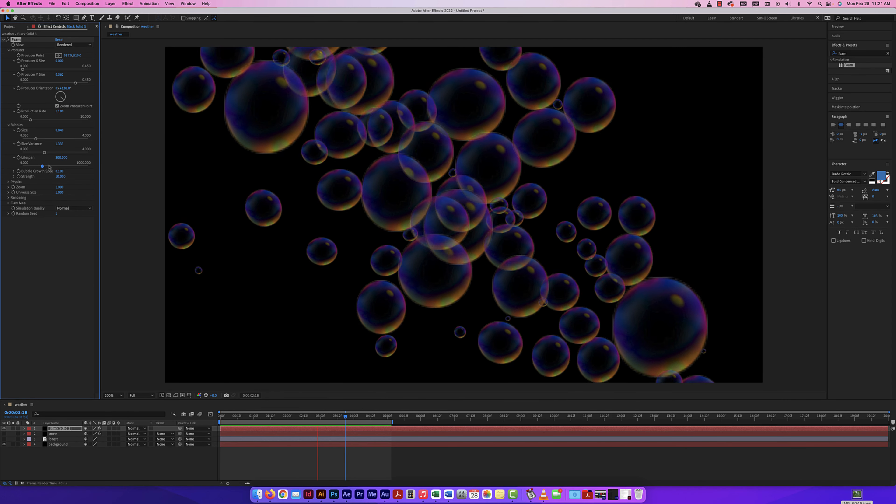
{"action": "left_click_drag", "start_coordinate": [44, 166], "coordinate": [27, 166]}
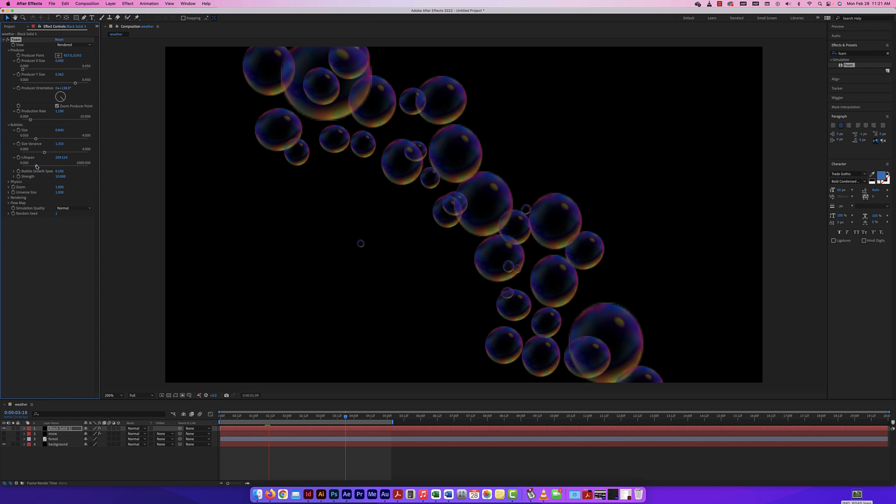
{"action": "left_click", "coordinate": [13, 171]}
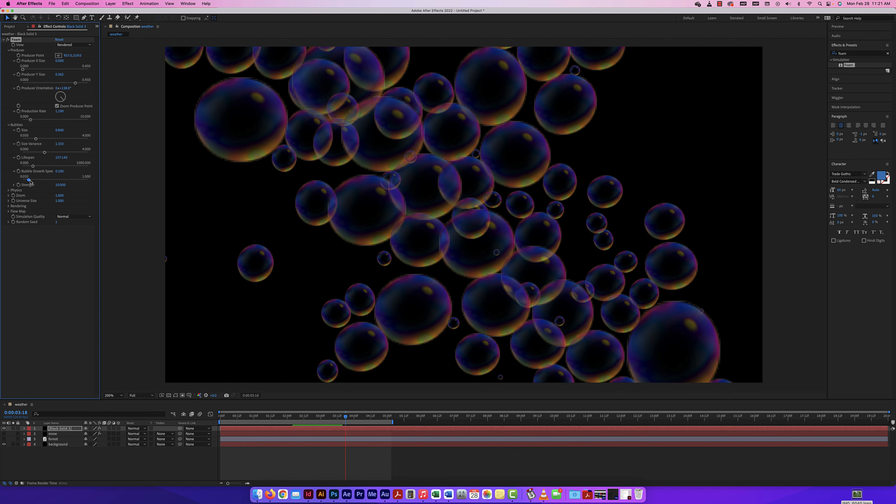
{"action": "left_click_drag", "start_coordinate": [30, 181], "coordinate": [70, 181]}
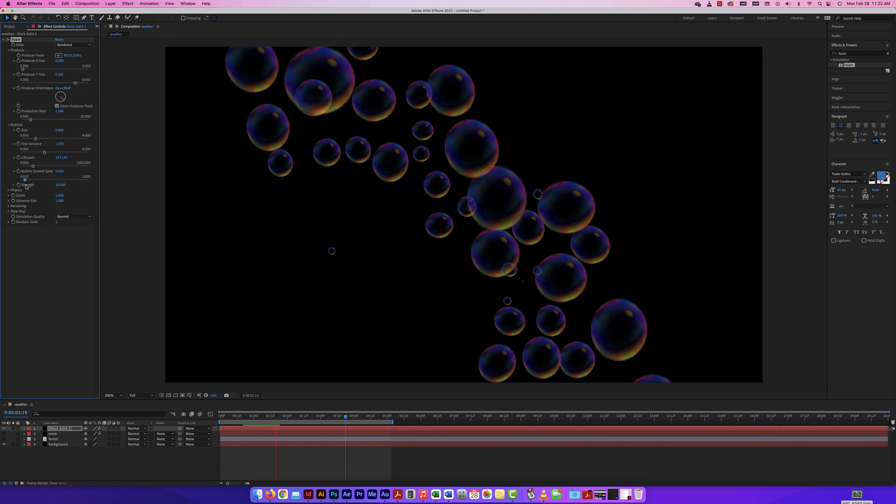
{"action": "left_click", "coordinate": [14, 185]}
{"action": "mouse_move", "coordinate": [29, 194]}
{"action": "left_mouse_down"}
{"action": "mouse_move", "coordinate": [81, 195]}
{"action": "mouse_move", "coordinate": [29, 196]}
{"action": "left_mouse_up"}
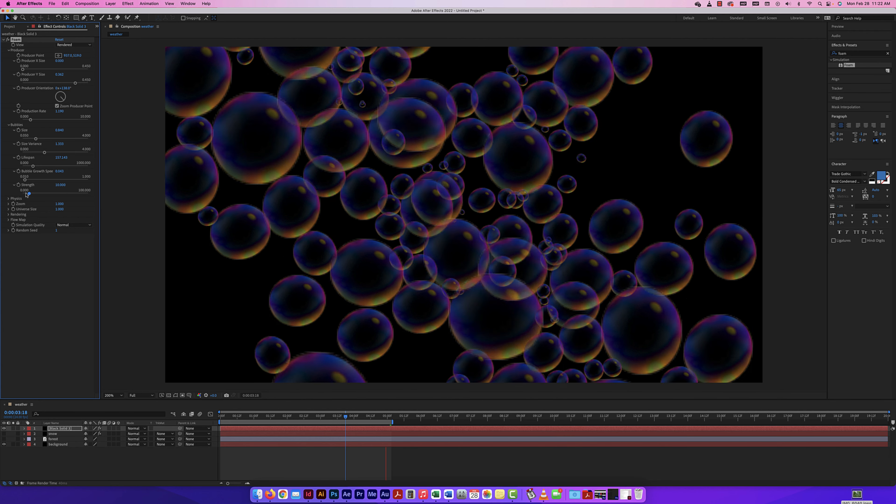
- In the Foam physics, set the stickiness to about 3 and the wind to a speed of 8.7 with a direction of about 266°
{"action": "left_click", "coordinate": [8, 199]}
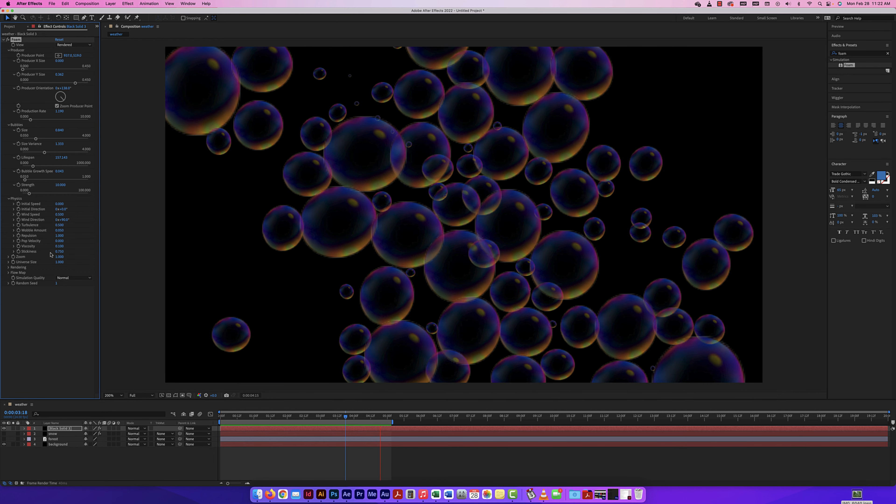
{"action": "left_click", "coordinate": [13, 251]}
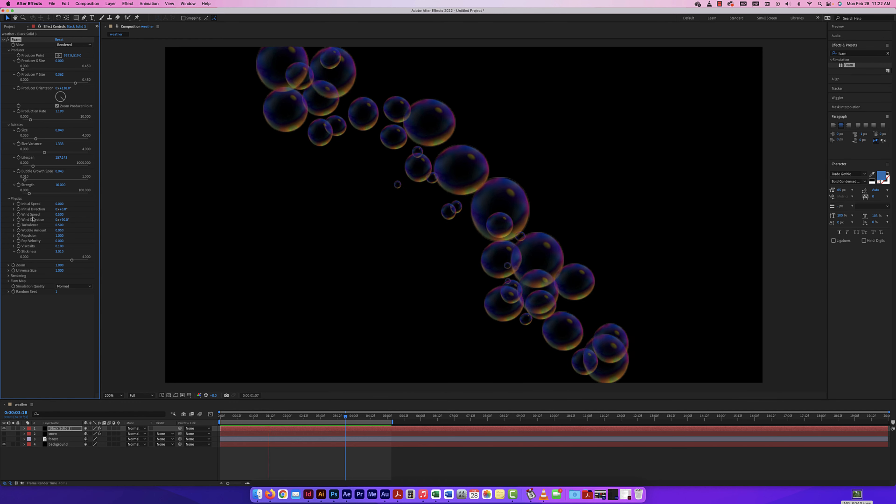
{"action": "left_click_drag", "start_coordinate": [65, 220], "coordinate": [76, 220]}
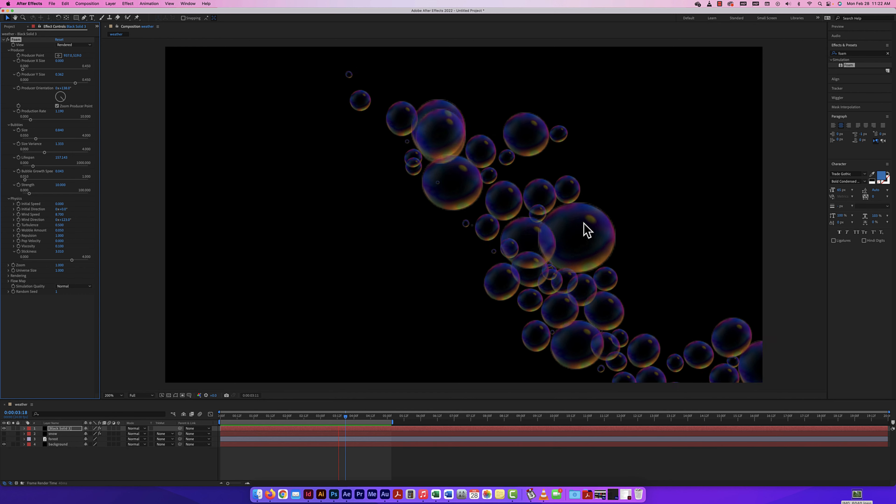
{"action": "left_click", "coordinate": [14, 220]}
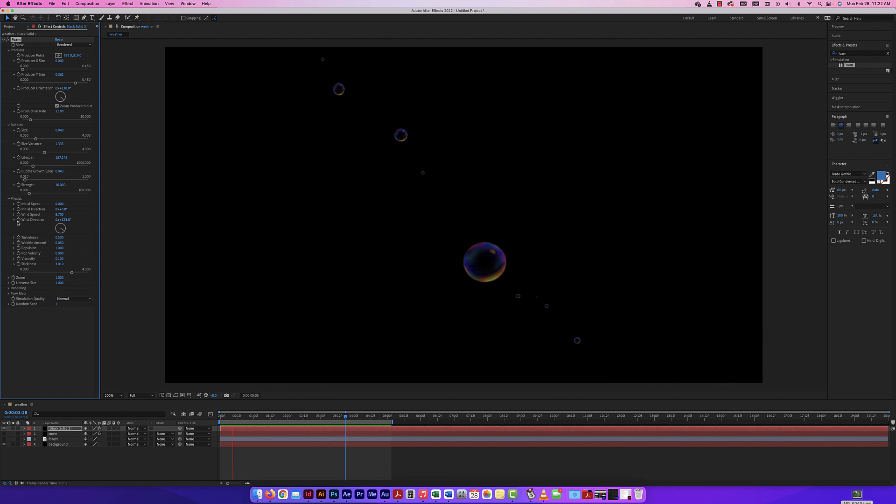
{"action": "left_click_drag", "start_coordinate": [57, 234], "coordinate": [51, 228]}
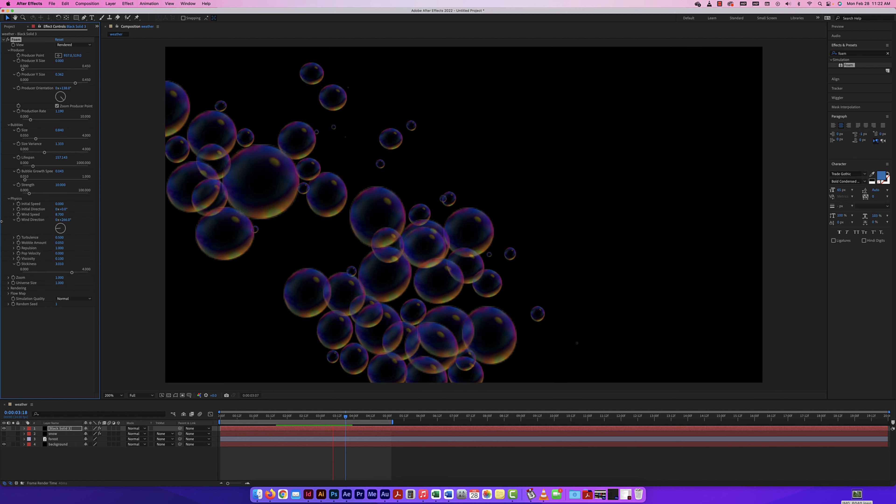
- Set the Foam zoom to about 0.467 and the universe size to about 1.417
{"action": "left_click", "coordinate": [8, 277]}
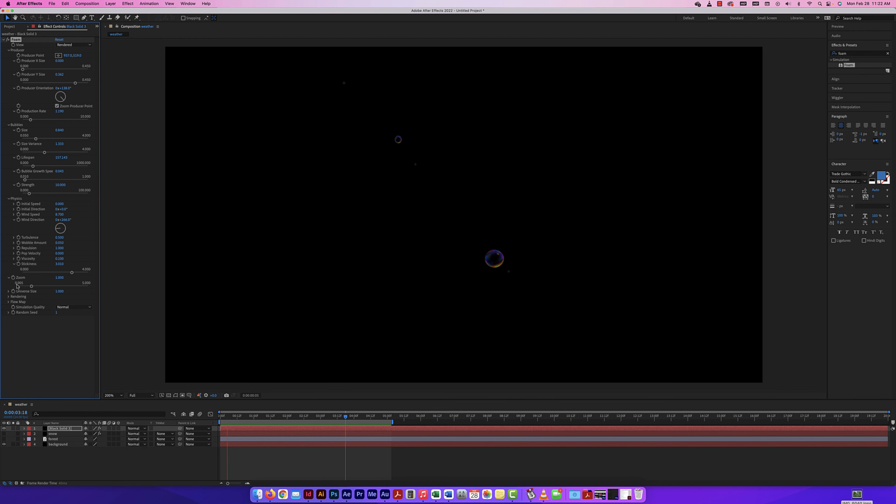
{"action": "mouse_move", "coordinate": [31, 286]}
{"action": "left_mouse_down"}
{"action": "mouse_move", "coordinate": [68, 288]}
{"action": "mouse_move", "coordinate": [24, 286]}
{"action": "left_mouse_up"}
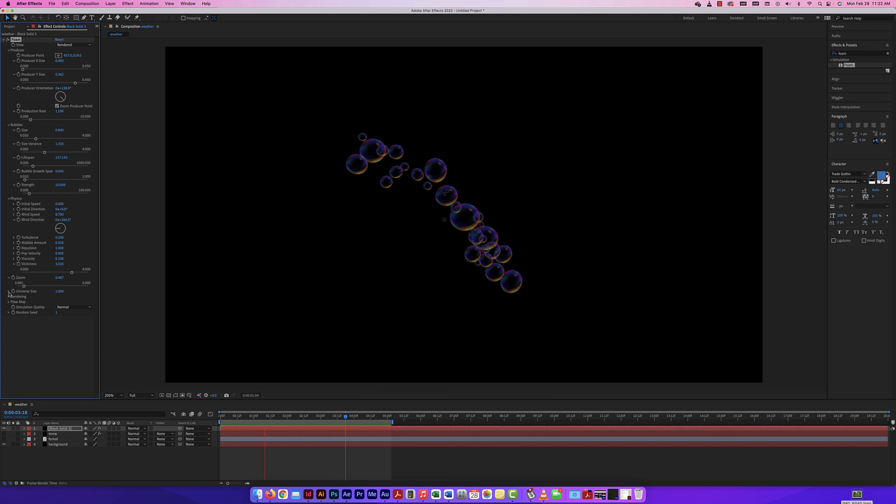
{"action": "mouse_move", "coordinate": [38, 301]}
{"action": "left_mouse_down"}
{"action": "mouse_move", "coordinate": [86, 301]}
{"action": "mouse_move", "coordinate": [28, 301]}
{"action": "left_mouse_up"}
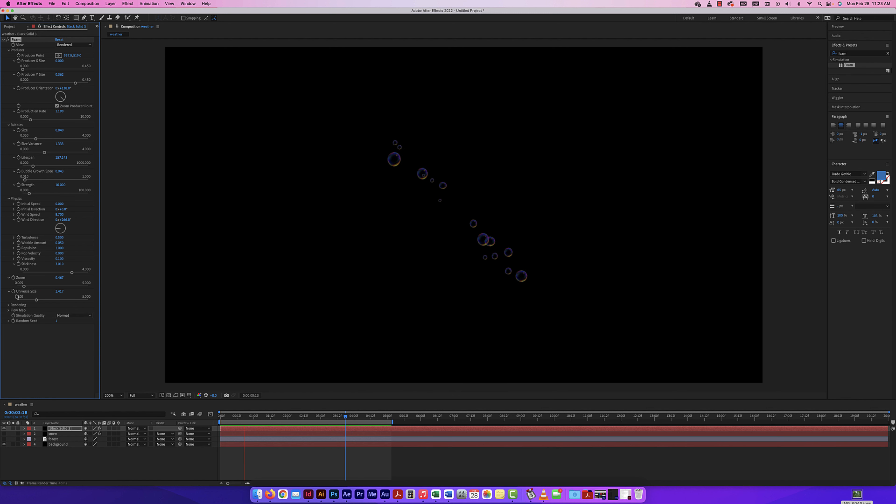
- Try the Solid New on top blend mode for rendering the bubbles, and settle on Solid Old on top
{"action": "left_click", "coordinate": [9, 306]}
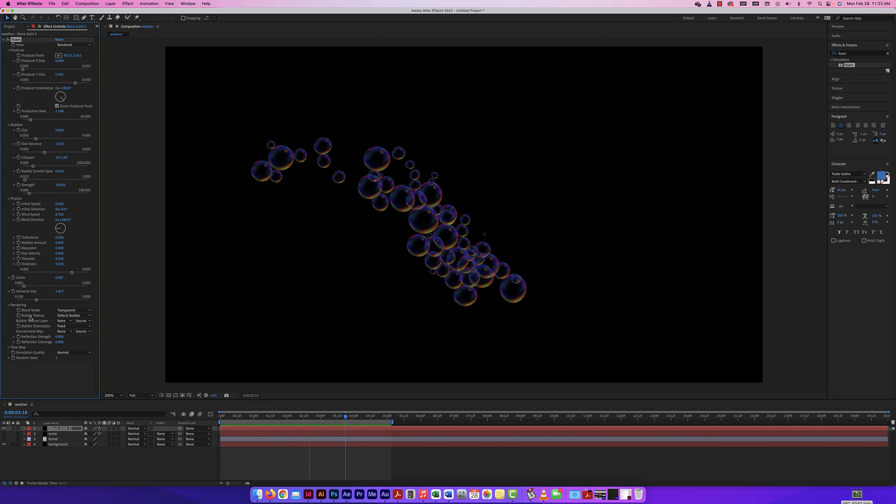
{"action": "left_click", "coordinate": [75, 311]}
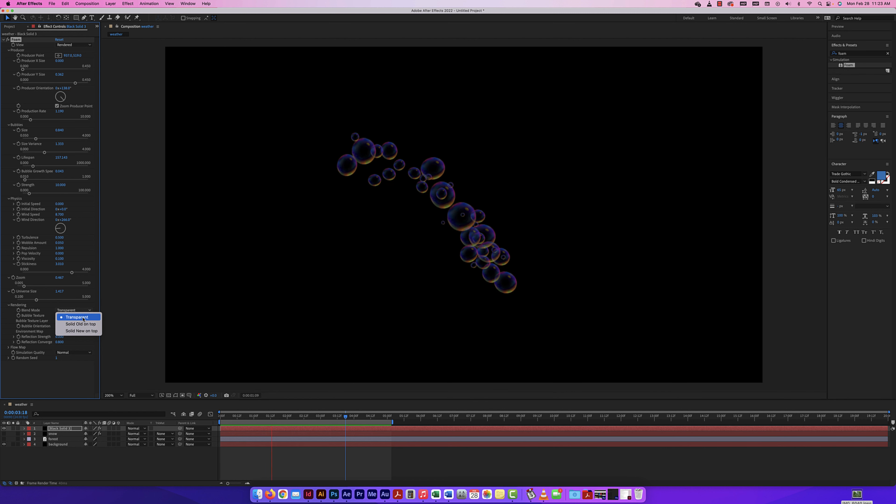
{"action": "left_click", "coordinate": [89, 330]}
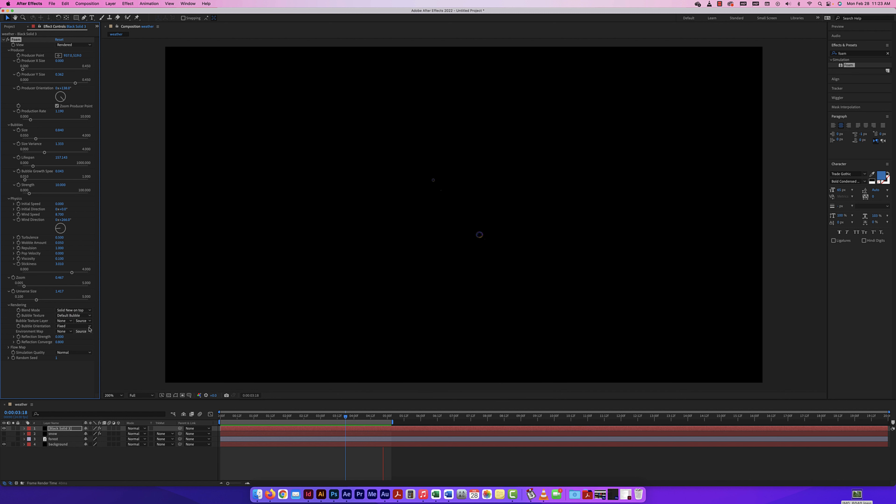
{"action": "left_click", "coordinate": [73, 310]}
{"action": "left_click", "coordinate": [76, 325]}
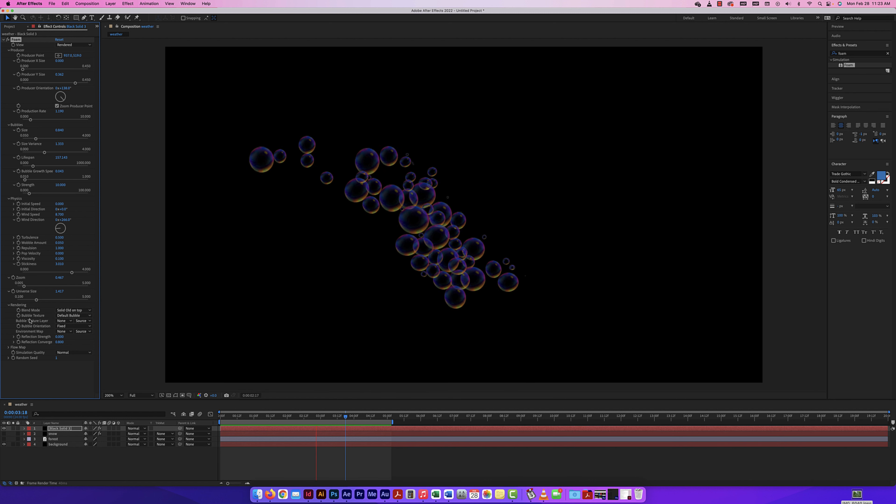
- Try the Amber Bock, Water Beads, Spit and Cartoon Coffee bubble textures one after another
{"action": "left_click", "coordinate": [73, 315]}
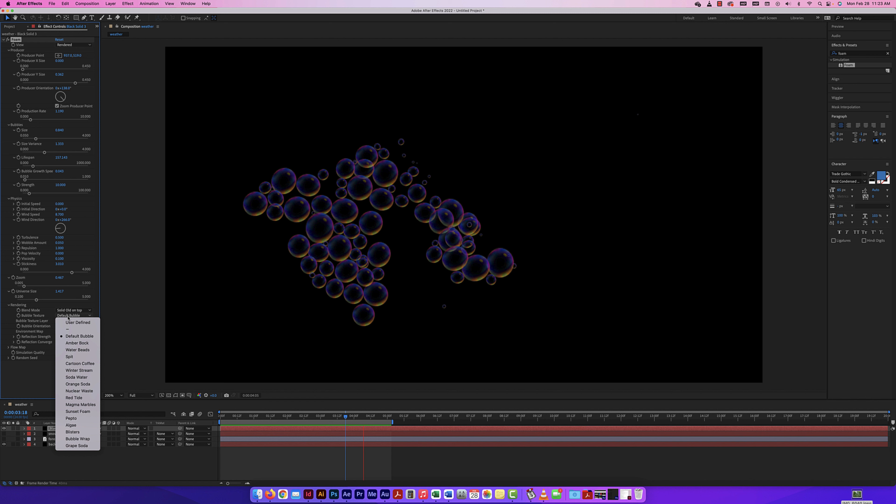
{"action": "left_click", "coordinate": [85, 344]}
{"action": "left_click", "coordinate": [75, 316]}
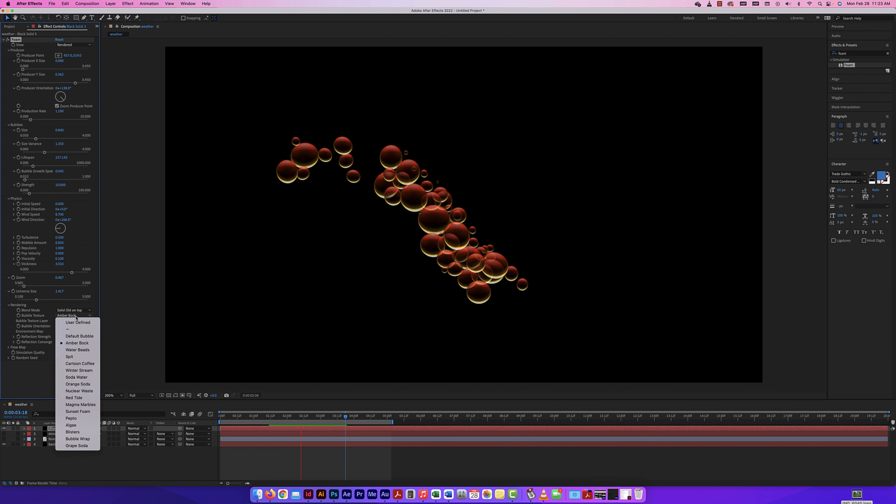
{"action": "left_click", "coordinate": [78, 349]}
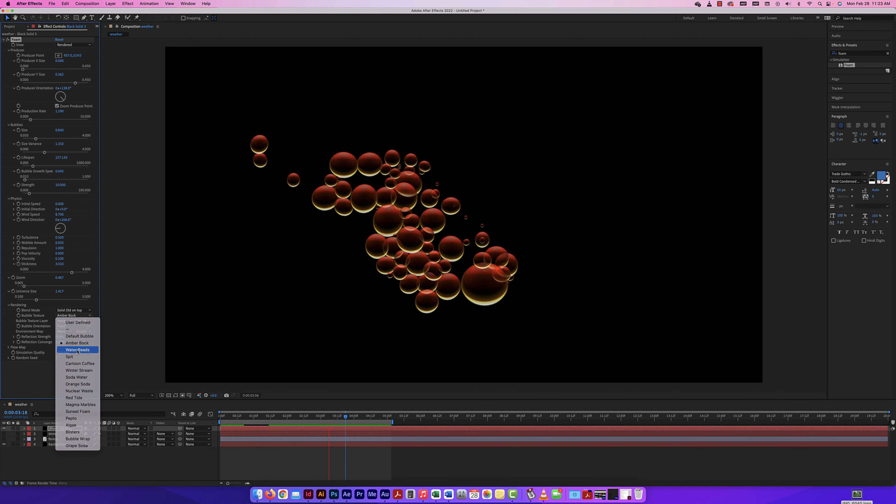
{"action": "left_click", "coordinate": [77, 316]}
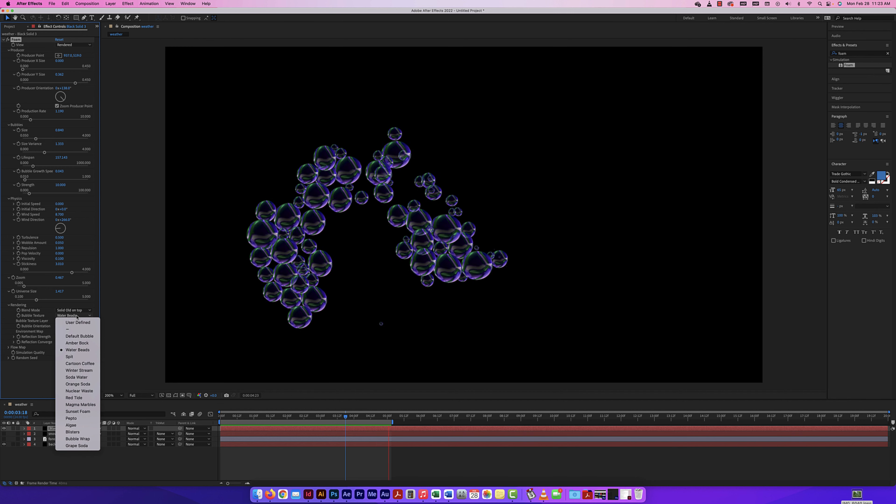
{"action": "left_click", "coordinate": [78, 356]}
{"action": "left_click", "coordinate": [79, 316]}
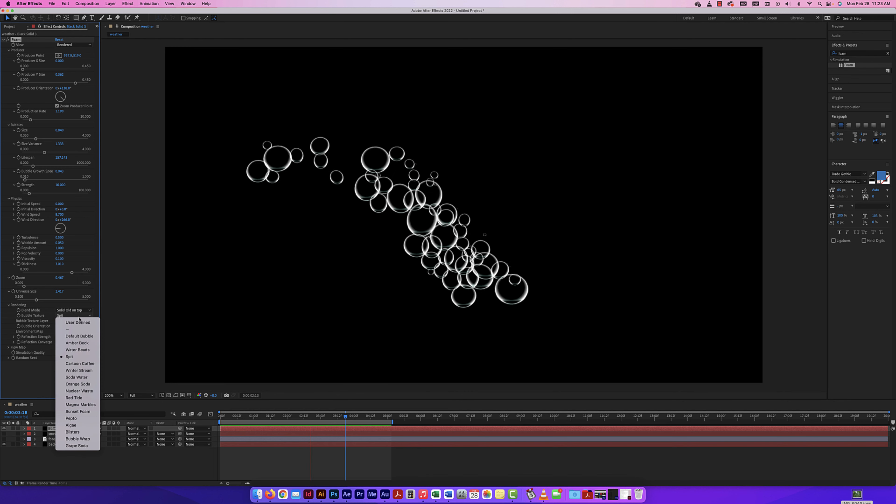
{"action": "left_click", "coordinate": [76, 364]}
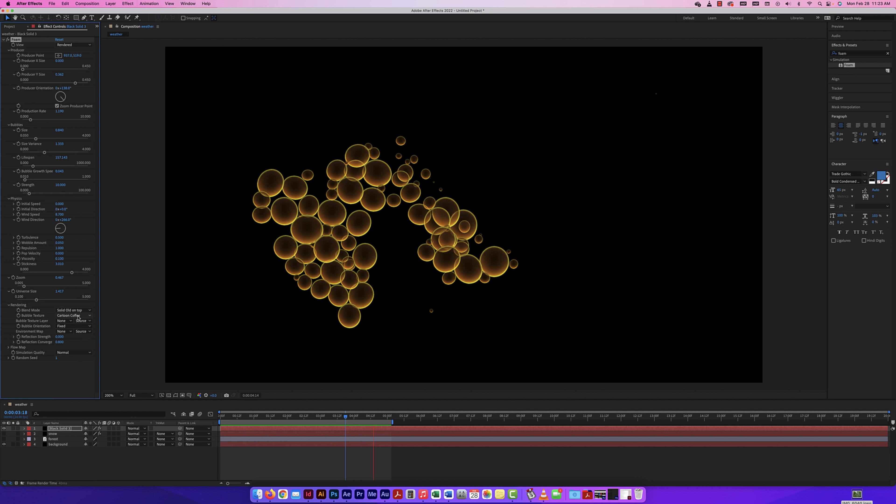
- Try the Winter Stream, Soda Water, Orange Soda and Nuclear Waste bubble textures one after another
{"action": "left_click", "coordinate": [75, 315]}
{"action": "left_click", "coordinate": [78, 372]}
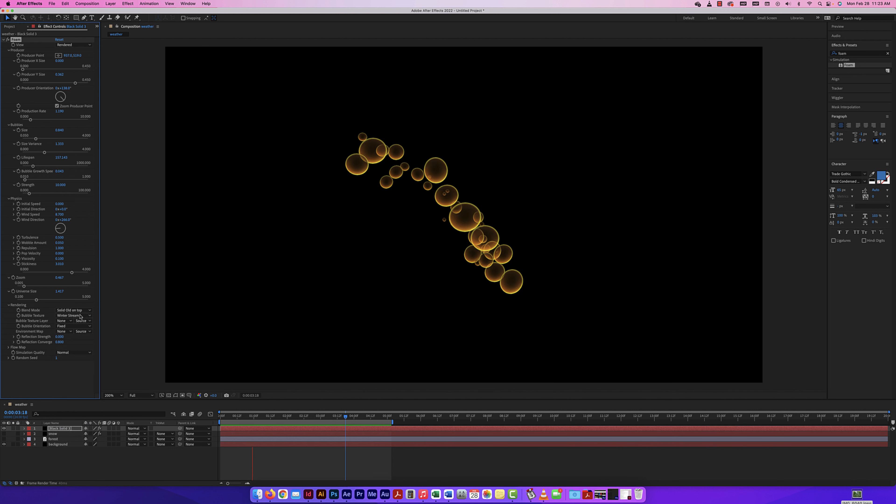
{"action": "left_click", "coordinate": [79, 316]}
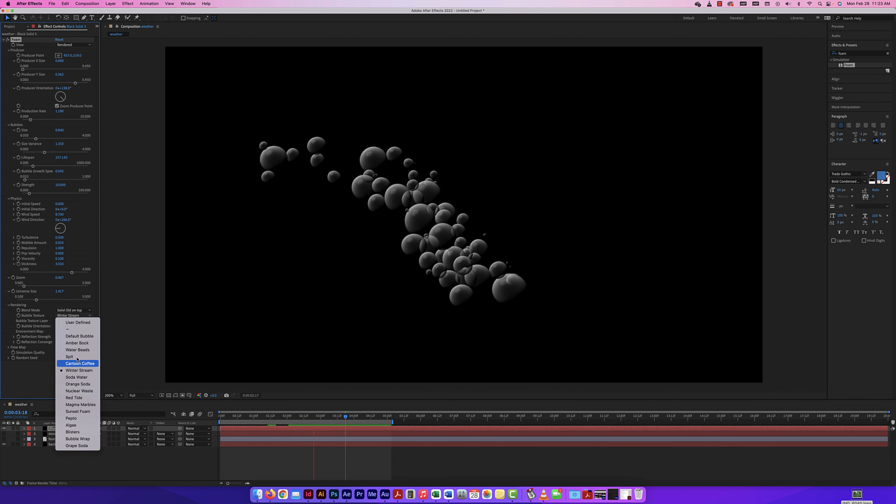
{"action": "left_click", "coordinate": [77, 378]}
{"action": "left_click", "coordinate": [74, 315]}
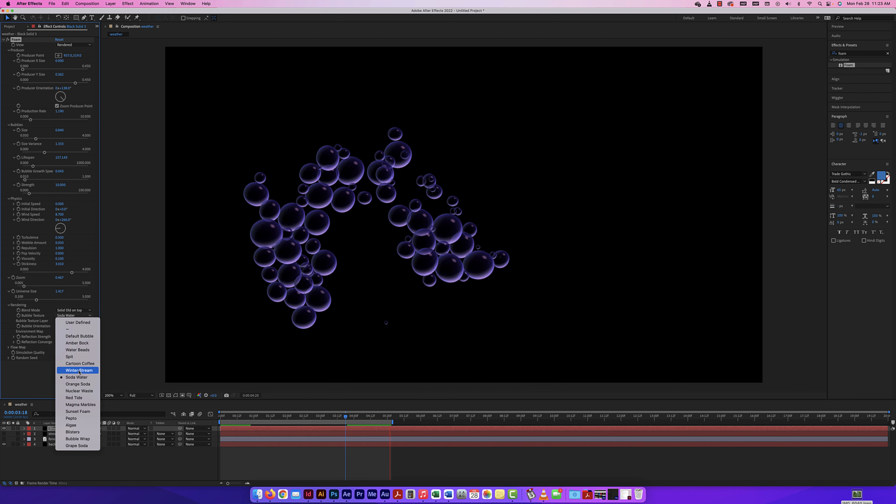
{"action": "left_click", "coordinate": [78, 384]}
{"action": "left_click", "coordinate": [78, 316]}
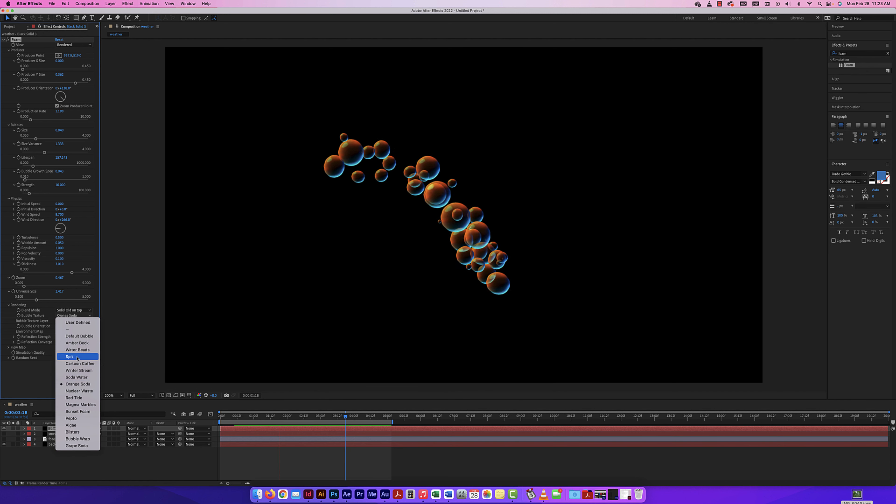
{"action": "left_click", "coordinate": [76, 390]}
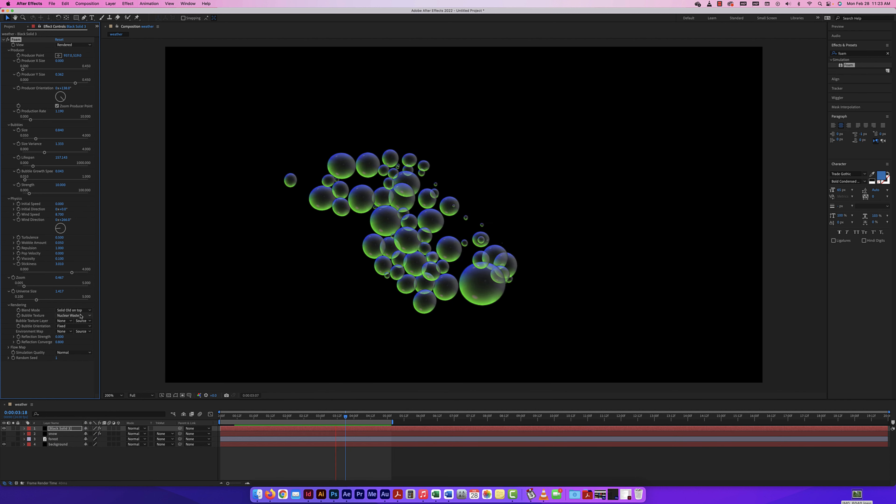
- Try the Red Tide, Magma Marbles, Sunset Foam and Pepto bubble textures one after another
{"action": "left_click", "coordinate": [81, 315]}
{"action": "left_click", "coordinate": [77, 396]}
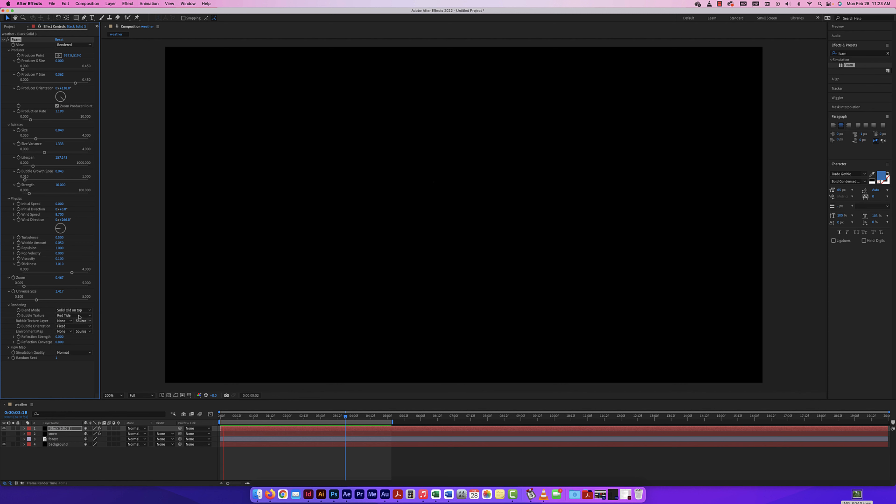
{"action": "left_click", "coordinate": [79, 316]}
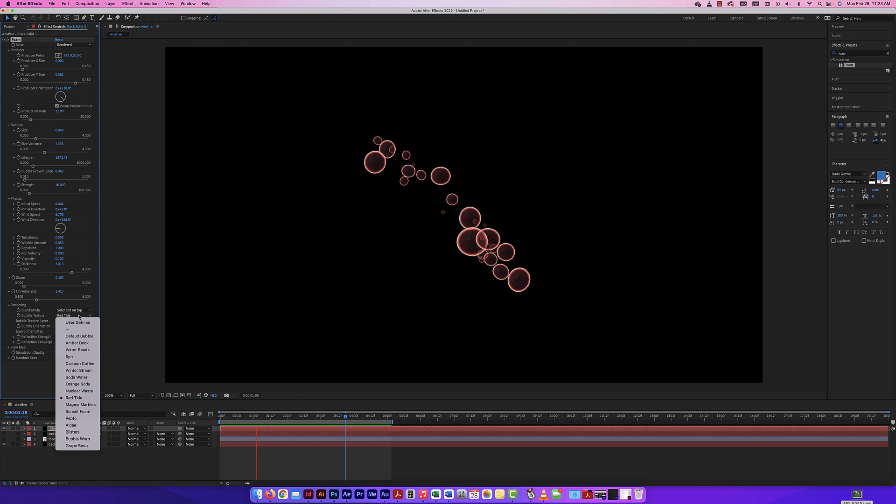
{"action": "left_click", "coordinate": [80, 405]}
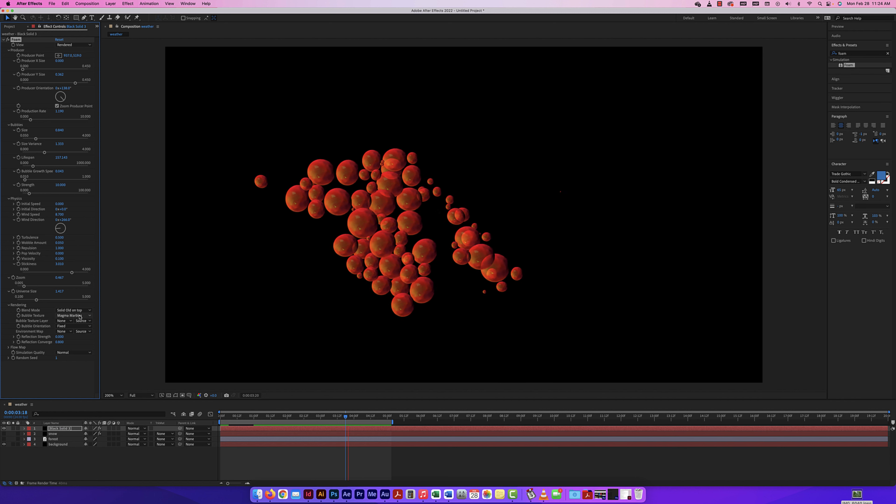
{"action": "left_click", "coordinate": [80, 316]}
{"action": "left_click", "coordinate": [79, 411]}
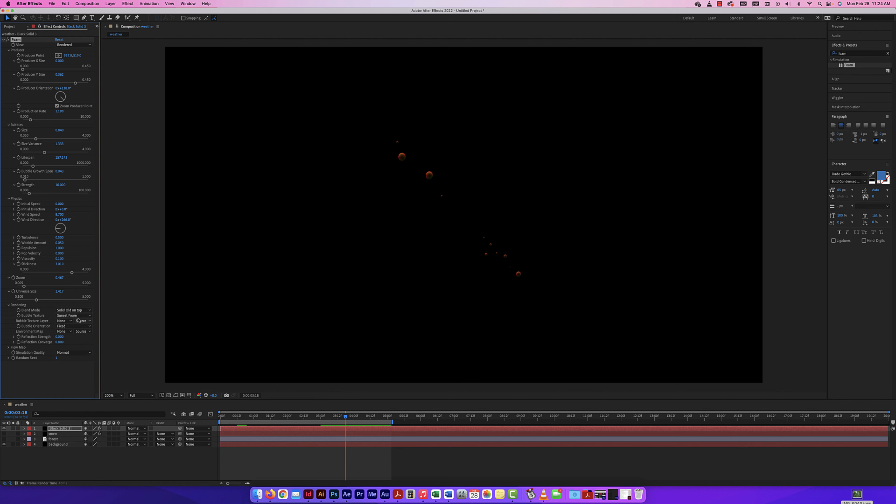
{"action": "left_click", "coordinate": [80, 316]}
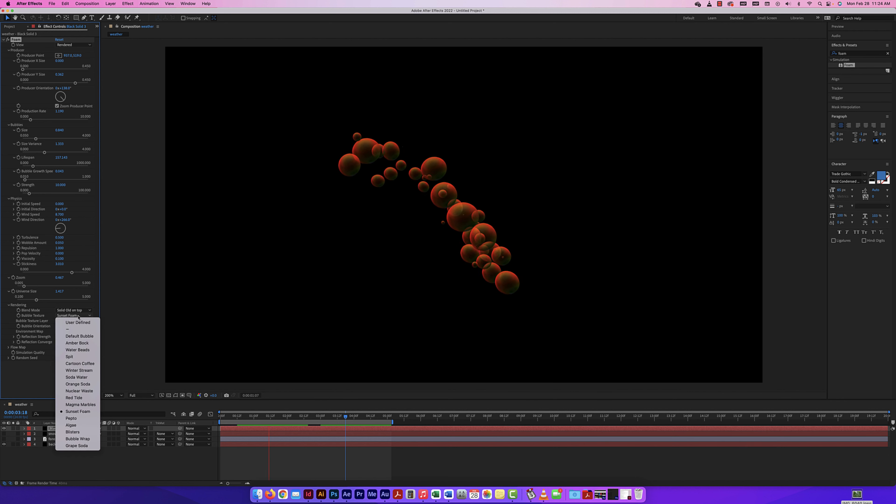
{"action": "left_click", "coordinate": [78, 418]}
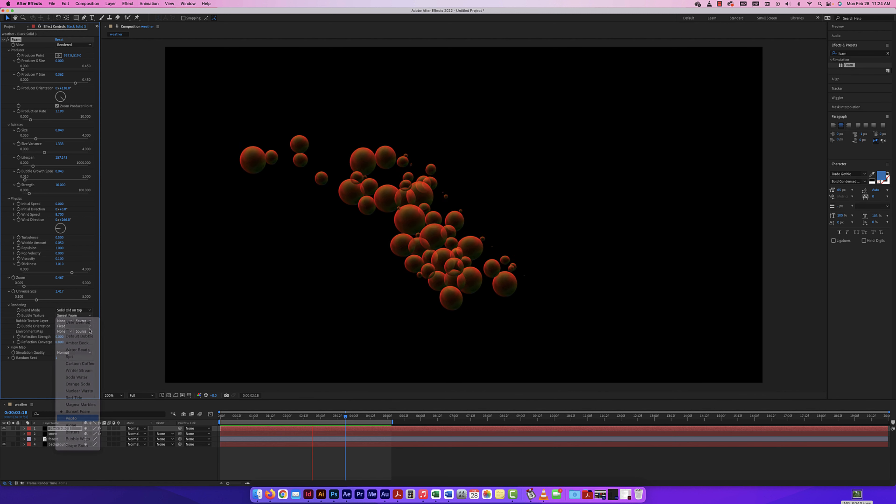
- Try the Algae, Blisters, Bubble Wrap and Grape Soda bubble textures one after another
{"action": "left_click", "coordinate": [79, 315]}
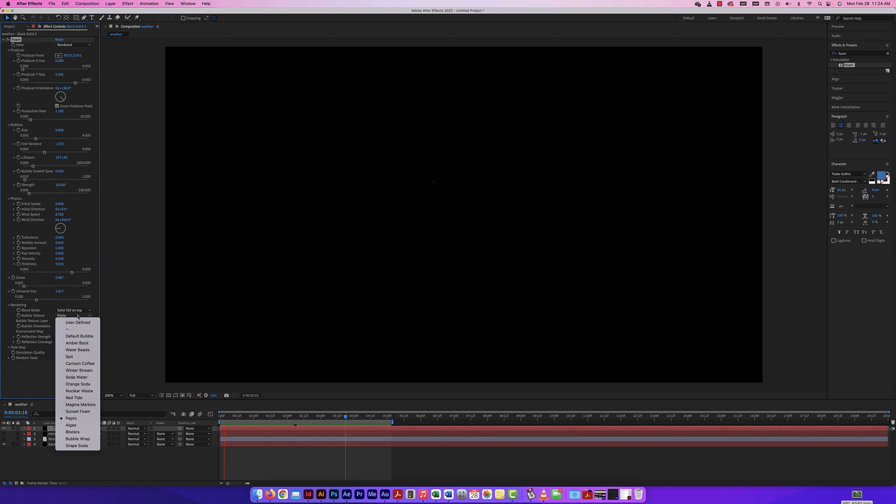
{"action": "left_click", "coordinate": [71, 425]}
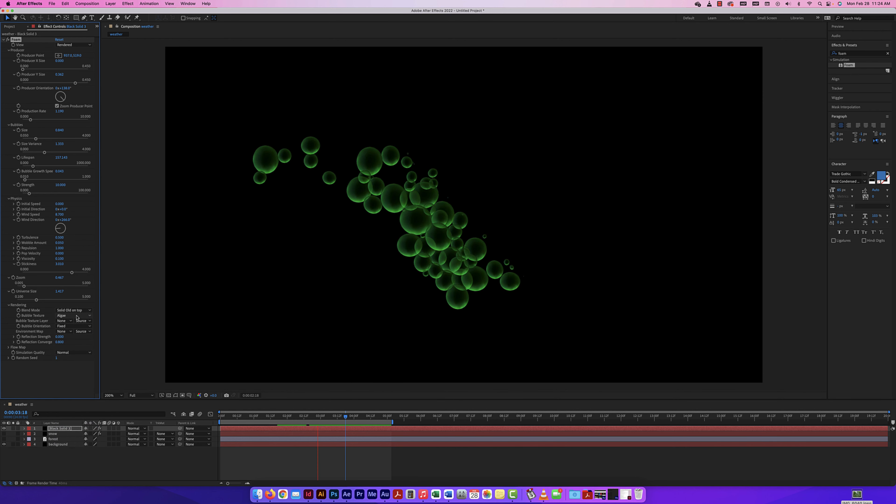
{"action": "left_click", "coordinate": [77, 316]}
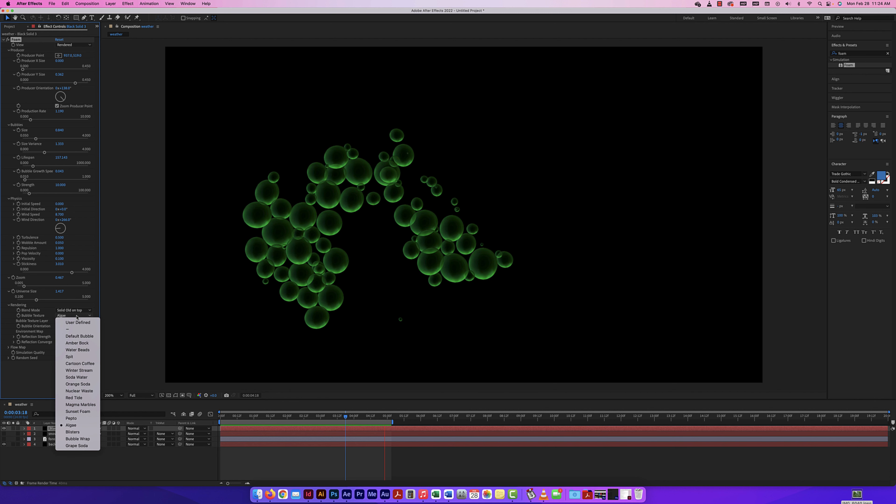
{"action": "left_click", "coordinate": [72, 431]}
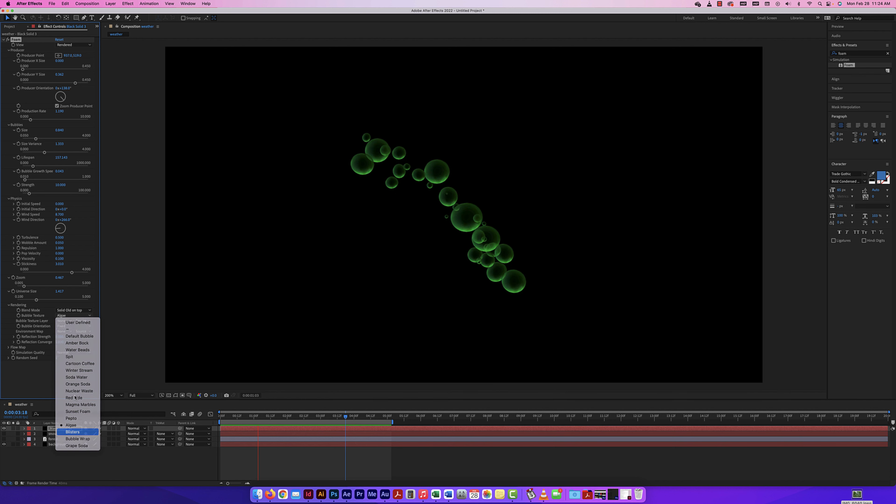
{"action": "left_click", "coordinate": [72, 317]}
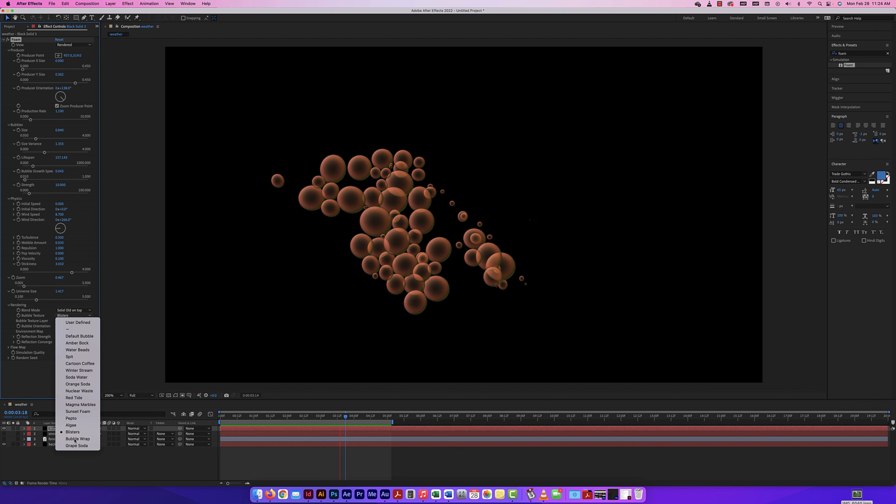
{"action": "left_click", "coordinate": [81, 315]}
{"action": "left_click", "coordinate": [80, 316]}
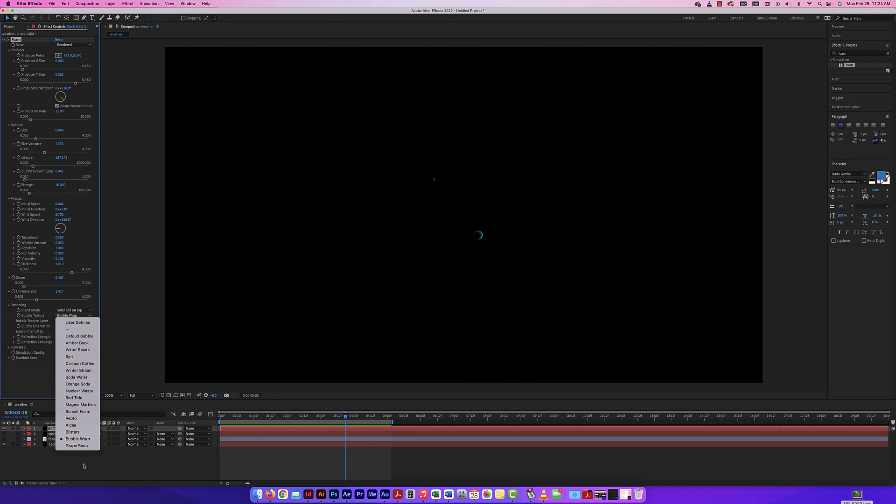
{"action": "left_click", "coordinate": [80, 445]}
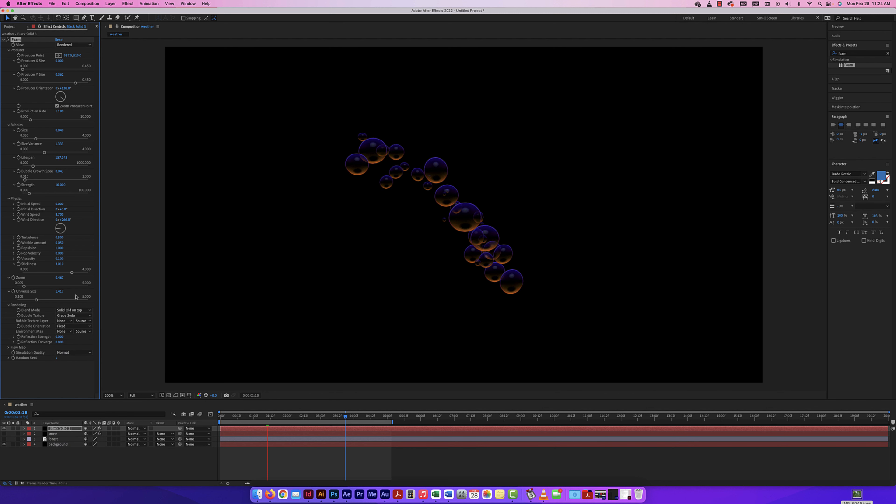
- Switch the bubble texture back to Default Bubble and look over the bubble orientation options
{"action": "left_click", "coordinate": [71, 316]}
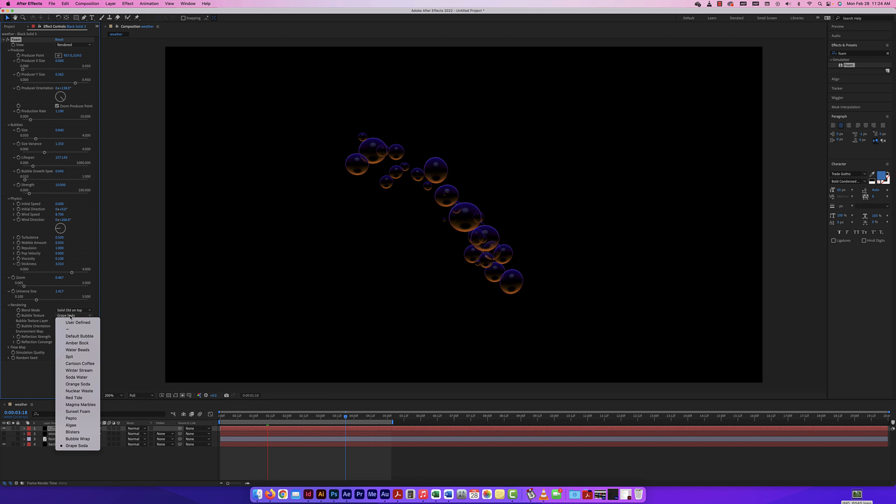
{"action": "left_click", "coordinate": [72, 338]}
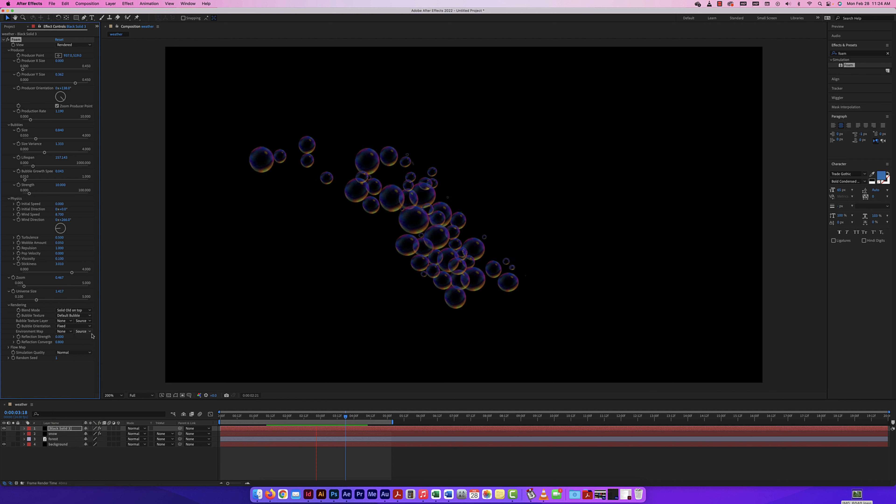
{"action": "left_click", "coordinate": [72, 327]}
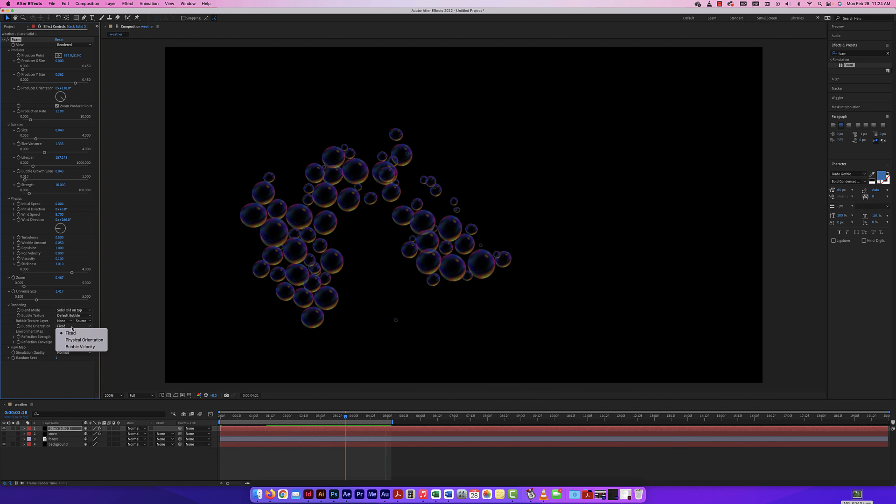
{"action": "left_click", "coordinate": [73, 379]}
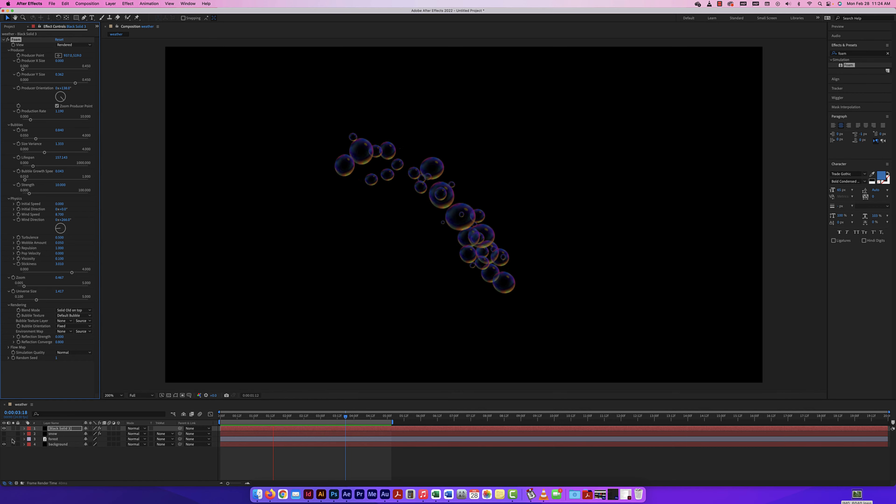
- Show the forest layer behind the foam and set the bubble texture to Spit
{"action": "left_click", "coordinate": [4, 439]}
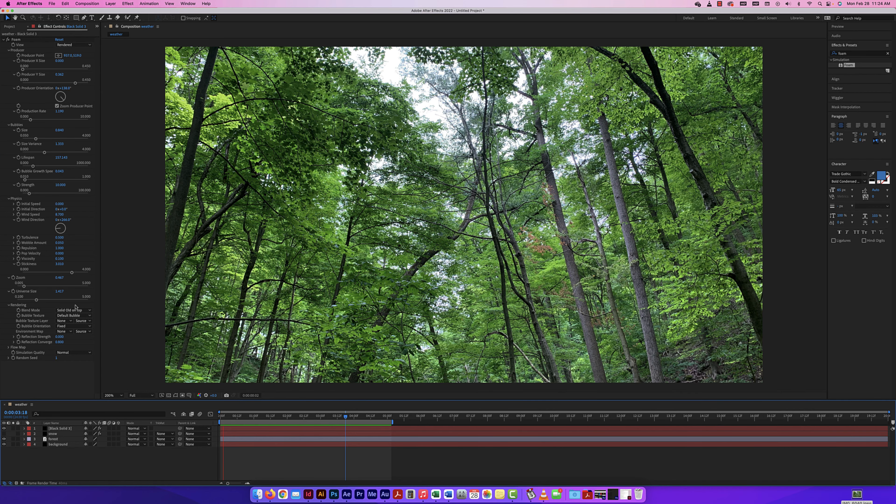
{"action": "left_click", "coordinate": [76, 315]}
{"action": "left_click", "coordinate": [72, 324]}
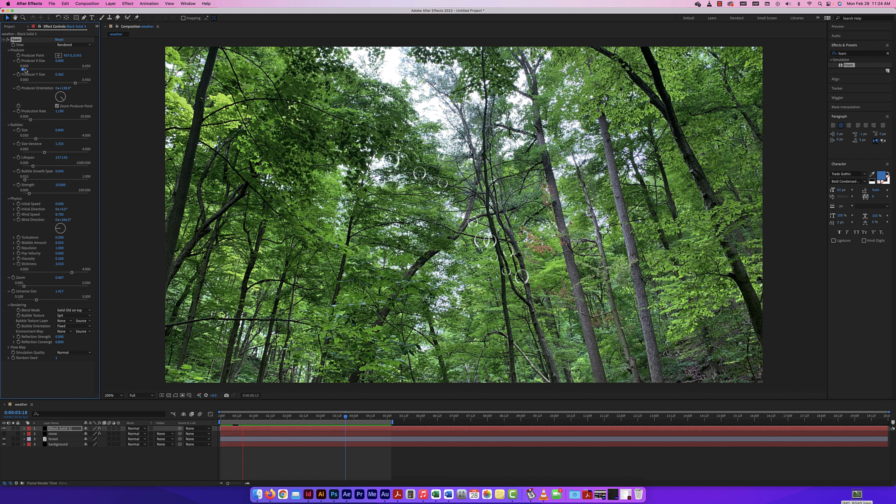
- Set the Foam producer X and Y sizes to 0.450, the lifespan to about 833 and the production rate to about 3.7
{"action": "left_click_drag", "start_coordinate": [23, 69], "coordinate": [56, 69]}
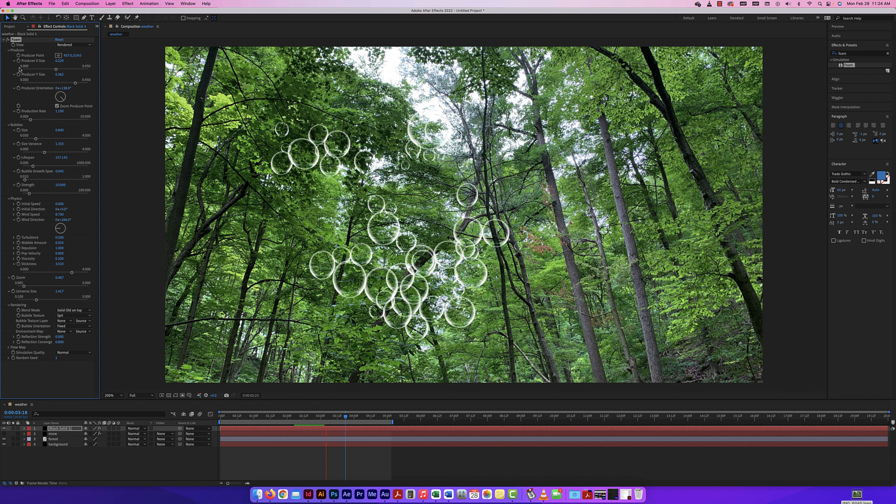
{"action": "left_click_drag", "start_coordinate": [33, 166], "coordinate": [77, 166]}
{"action": "left_click_drag", "start_coordinate": [30, 120], "coordinate": [47, 120]}
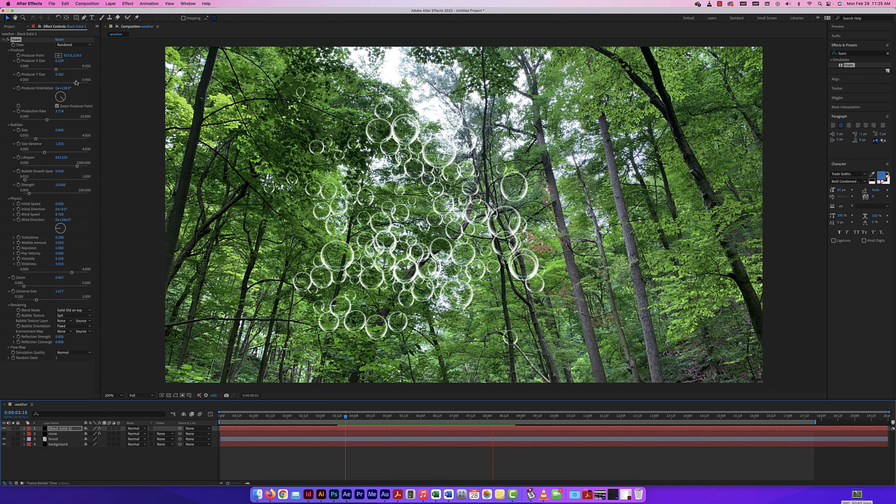
{"action": "left_click_drag", "start_coordinate": [59, 70], "coordinate": [88, 84]}
{"action": "left_click_drag", "start_coordinate": [79, 70], "coordinate": [88, 70]}
- Rename the Foam solid as bubbles, and hide both it and the forest layer
{"action": "type", "text": "bubbles"}
{"action": "left_click", "coordinate": [4, 428]}
{"action": "left_click", "coordinate": [4, 439]}
- Add a new 1920 by 1080 px solid layer in mid gray, color 838383
{"action": "left_click", "coordinate": [111, 3]}
{"action": "mouse_move", "coordinate": [118, 12]}
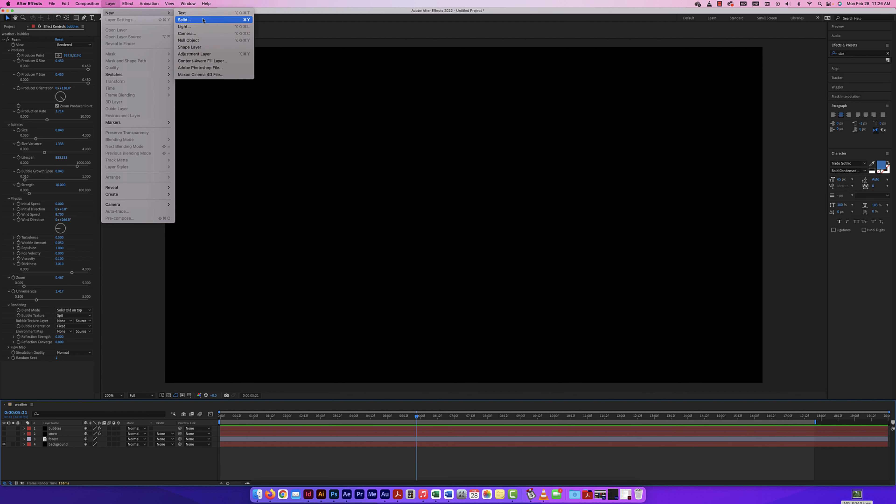
{"action": "left_click", "coordinate": [190, 20]}
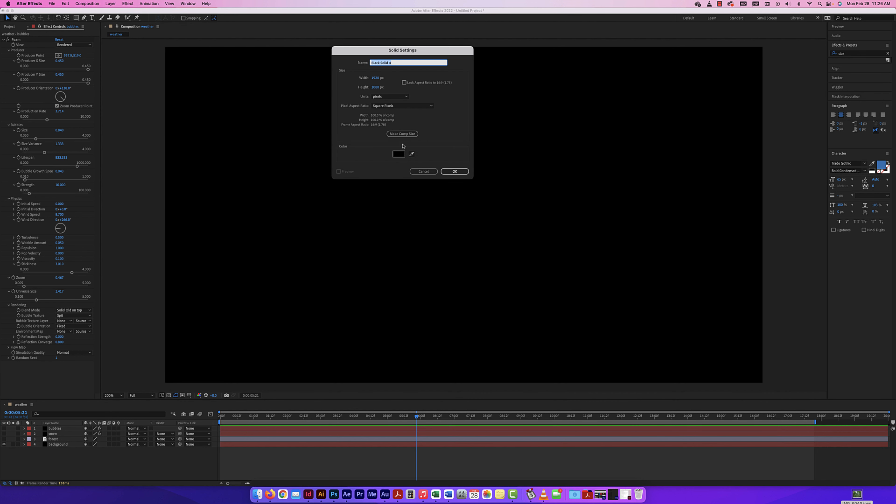
{"action": "left_click", "coordinate": [398, 154]}
{"action": "left_click_drag", "start_coordinate": [536, 276], "coordinate": [516, 270]}
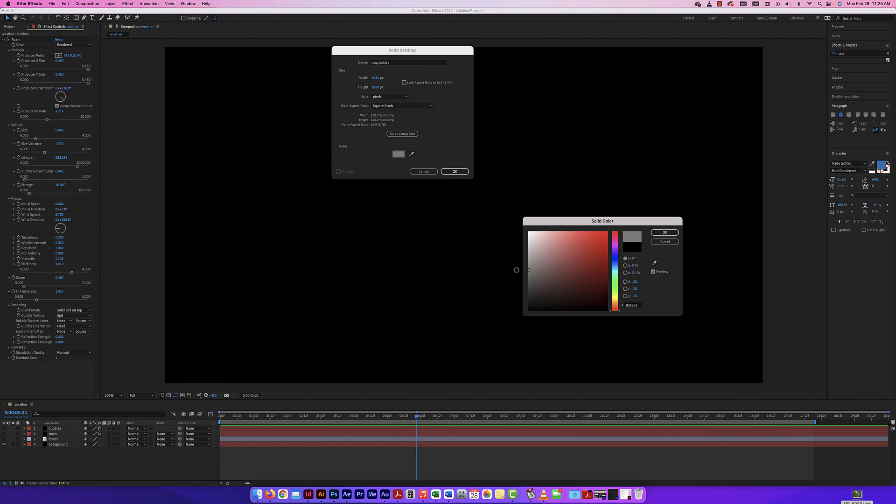
{"action": "left_click", "coordinate": [665, 232]}
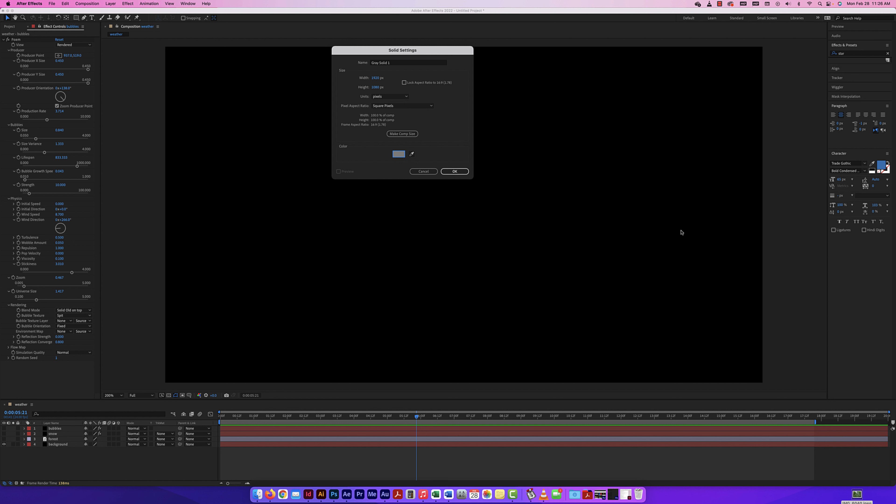
{"action": "left_click", "coordinate": [458, 172]}
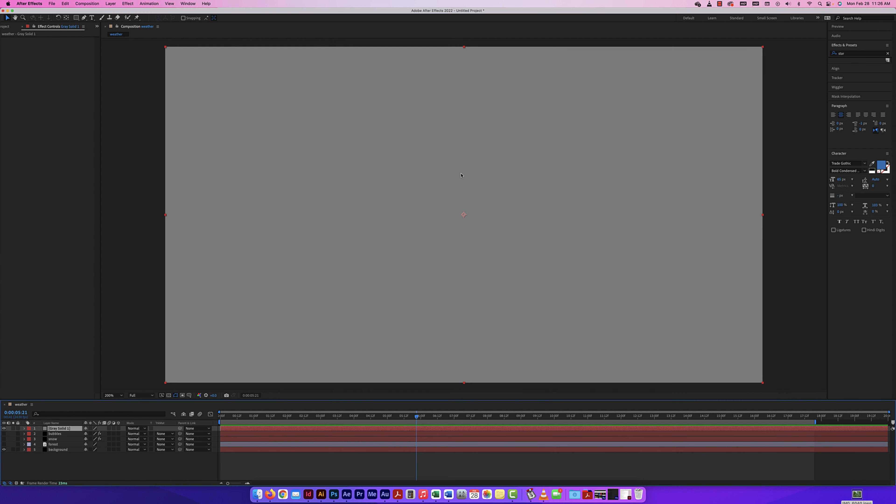
- Search the effects and presets for "star"
{"action": "left_click", "coordinate": [863, 54]}
{"action": "double_click", "coordinate": [850, 53]}
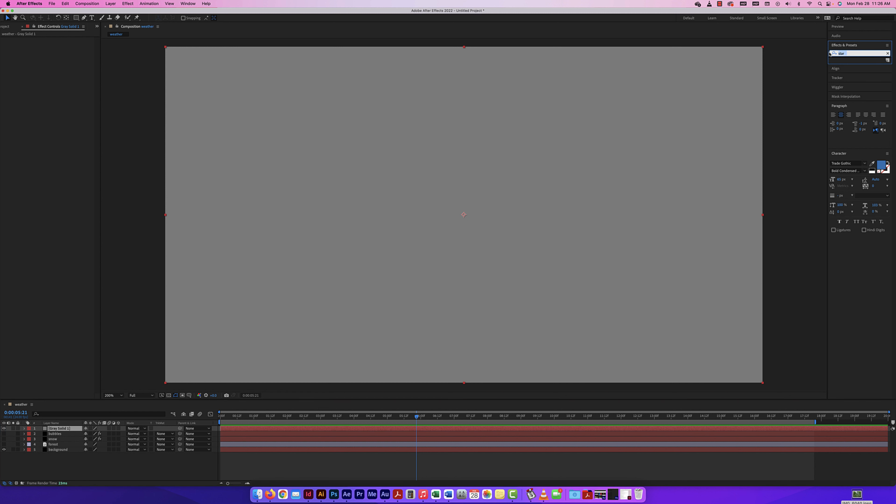
{"action": "left_click", "coordinate": [830, 53]}
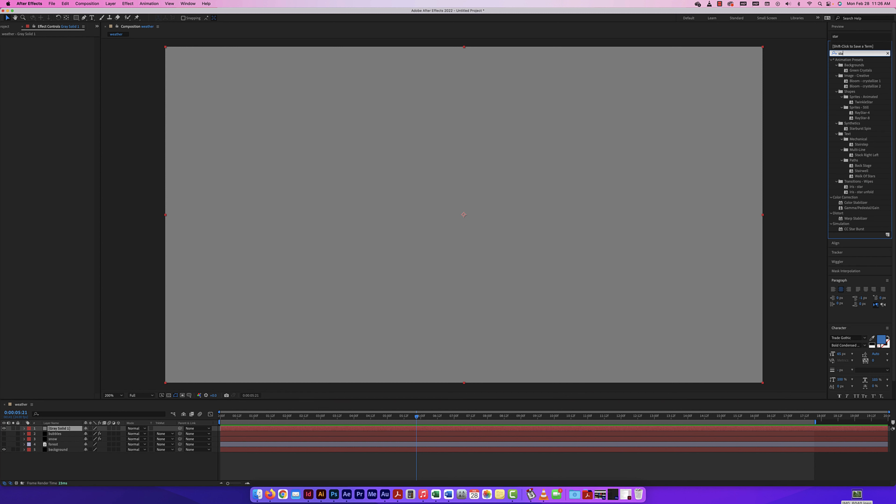
{"action": "type", "text": "r"}
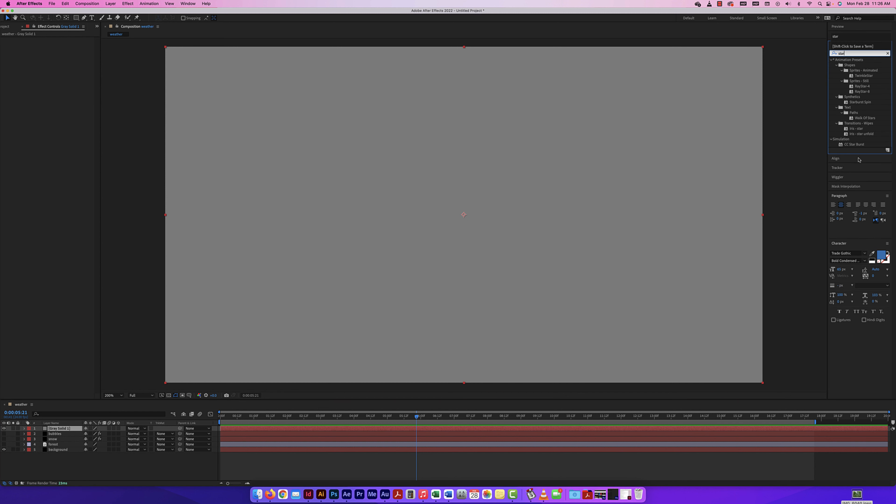
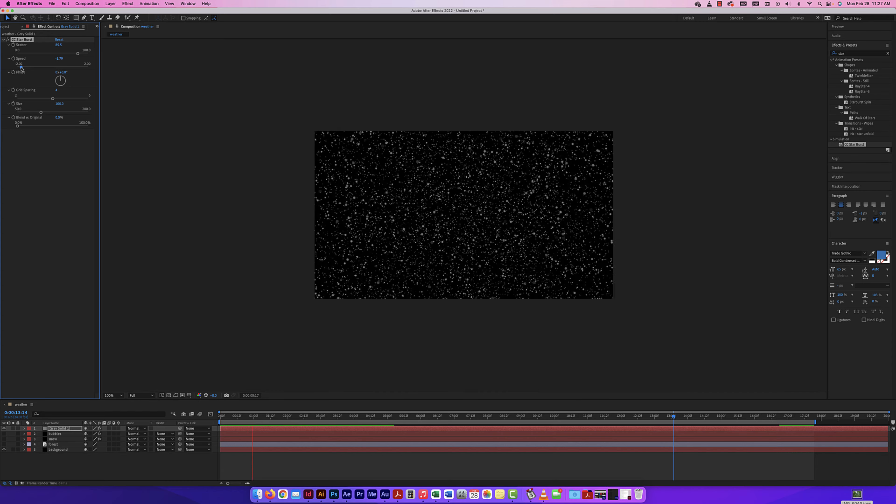
- Set the CC Star Burst speed to about -0.36 and the phase to about -58° on the gray solid
{"action": "left_click_drag", "start_coordinate": [21, 67], "coordinate": [52, 70]}
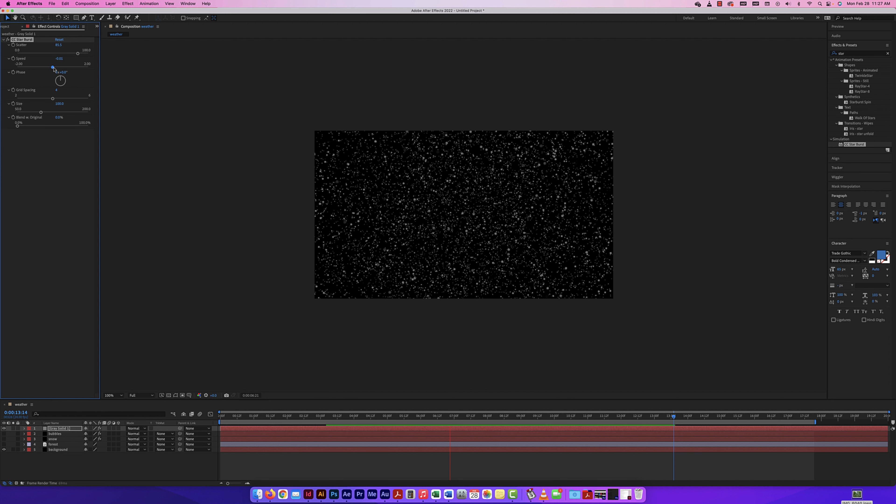
{"action": "mouse_move", "coordinate": [53, 68]}
{"action": "left_mouse_down"}
{"action": "mouse_move", "coordinate": [67, 68]}
{"action": "mouse_move", "coordinate": [38, 68]}
{"action": "mouse_move", "coordinate": [46, 67]}
{"action": "left_mouse_up"}
{"action": "left_click_drag", "start_coordinate": [60, 77], "coordinate": [56, 78]}
- Set the CC Star Burst scatter to about 80, the grid spacing to 6 and the size to about 74
{"action": "left_click_drag", "start_coordinate": [52, 99], "coordinate": [18, 99]}
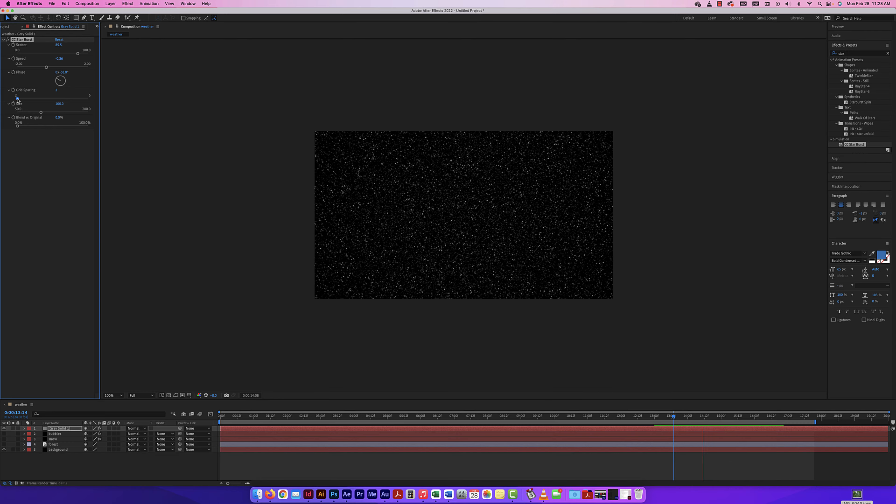
{"action": "mouse_move", "coordinate": [78, 53]}
{"action": "left_mouse_down"}
{"action": "mouse_move", "coordinate": [17, 53]}
{"action": "mouse_move", "coordinate": [73, 54]}
{"action": "left_mouse_up"}
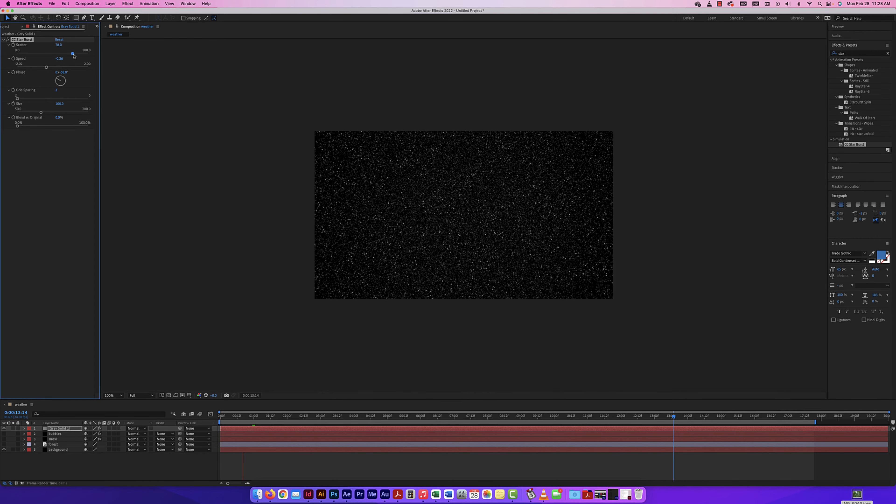
{"action": "left_click_drag", "start_coordinate": [17, 99], "coordinate": [49, 128]}
- Show the forest layer and set the star burst's blend with original to about 68.7%
{"action": "left_click", "coordinate": [18, 126]}
{"action": "left_click", "coordinate": [4, 444]}
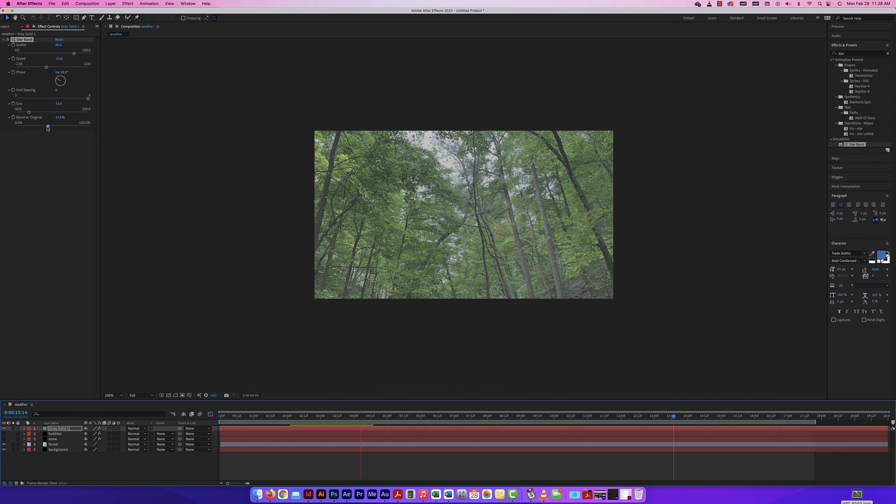
{"action": "mouse_move", "coordinate": [49, 129]}
{"action": "left_mouse_down"}
{"action": "mouse_move", "coordinate": [24, 128]}
{"action": "mouse_move", "coordinate": [66, 126]}
{"action": "left_mouse_up"}
- Rename the gray solid layer as stars
{"action": "left_click", "coordinate": [59, 428]}
{"action": "key", "text": "Return"}
{"action": "type", "text": "stars"}
{"action": "key", "text": "Return"}
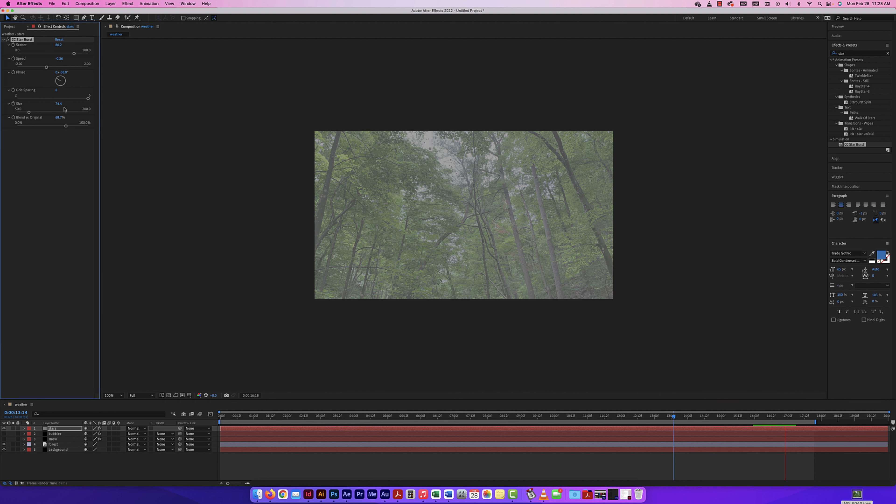
- Set the star burst's blend with original to 0% and recolor the stars solid to dark green 005A38
{"action": "left_click_drag", "start_coordinate": [65, 126], "coordinate": [16, 126]}
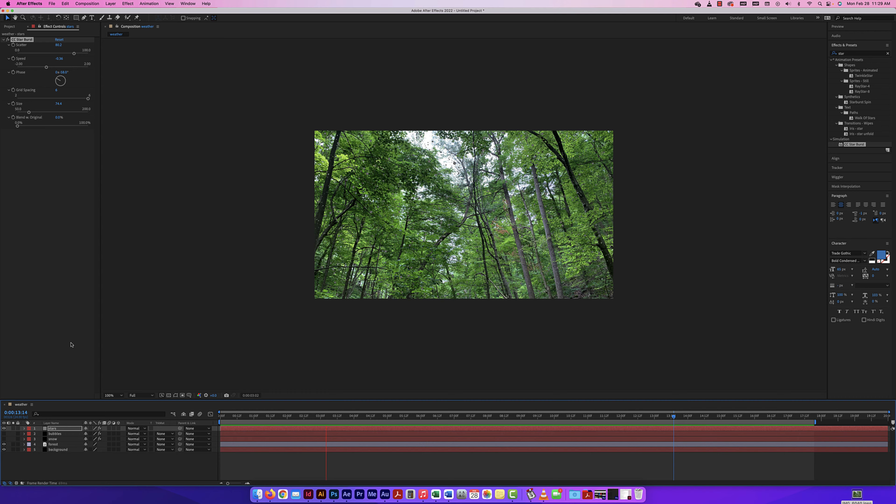
{"action": "left_click", "coordinate": [132, 3]}
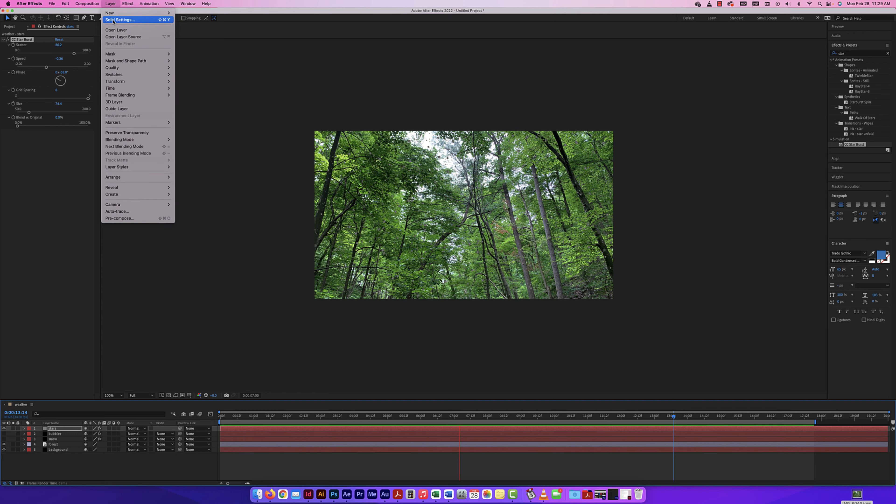
{"action": "left_click", "coordinate": [113, 20]}
{"action": "left_click", "coordinate": [628, 345]}
{"action": "left_click", "coordinate": [614, 276]}
{"action": "left_click", "coordinate": [607, 283]}
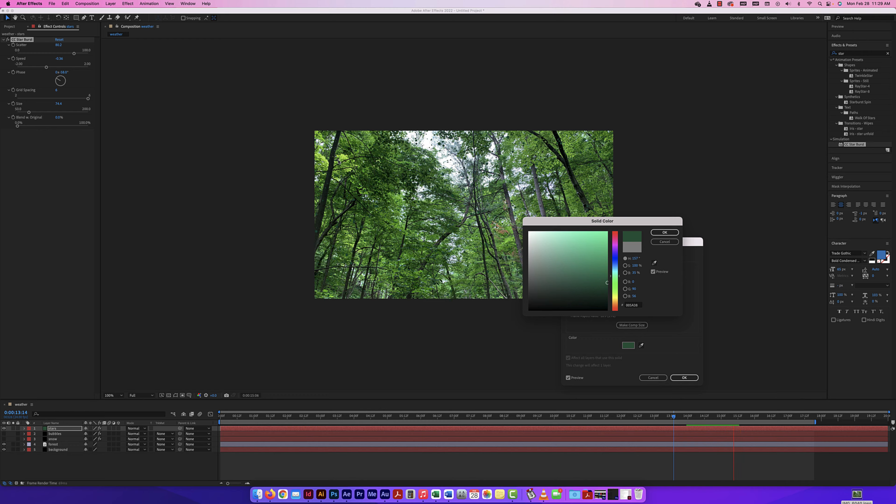
{"action": "left_click", "coordinate": [664, 232]}
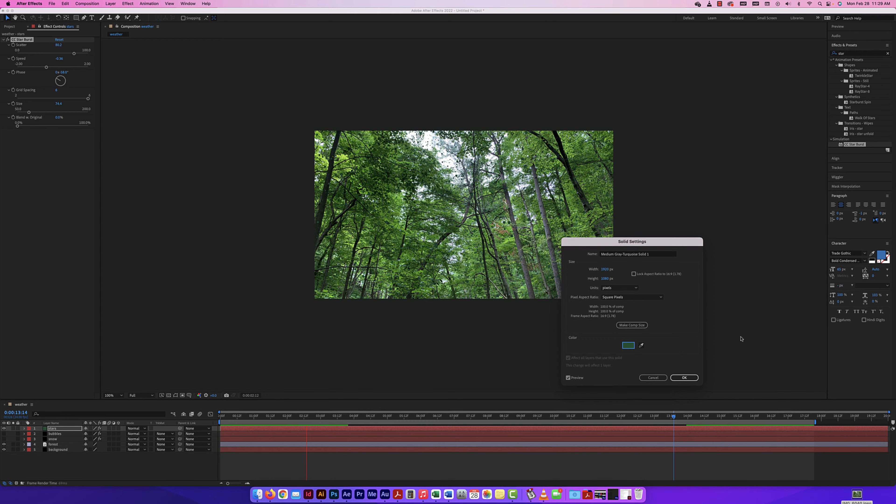
{"action": "left_click", "coordinate": [684, 377]}
- Set the stars layer's blending mode to Add
{"action": "left_click", "coordinate": [111, 4]}
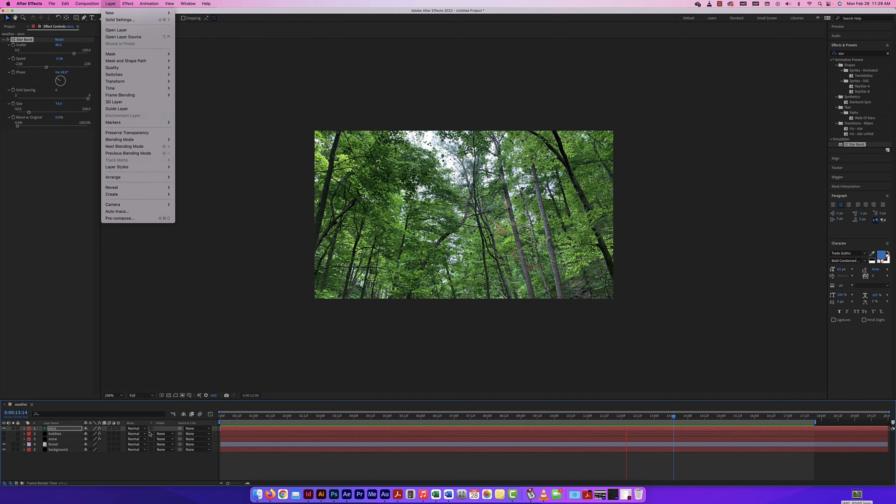
{"action": "left_click", "coordinate": [133, 429]}
{"action": "left_click", "coordinate": [134, 429]}
{"action": "left_click", "coordinate": [141, 262]}
{"action": "left_click", "coordinate": [65, 429]}
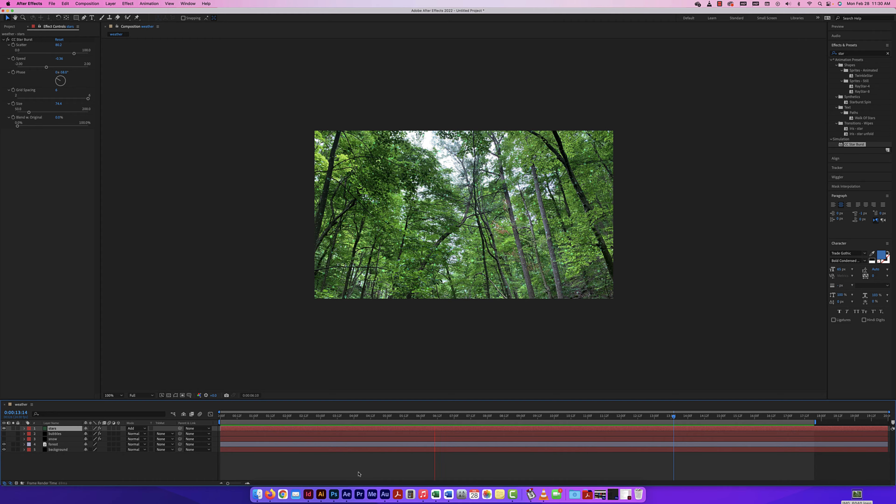
- Stop the preview and hide the forest and background layers
{"action": "key", "text": "space"}
{"action": "left_click", "coordinate": [4, 444]}
{"action": "left_click", "coordinate": [4, 449]}
- Add the text SPACE to the composition and enlarge it to span about two thirds of the frame's width
{"action": "left_click", "coordinate": [92, 18]}
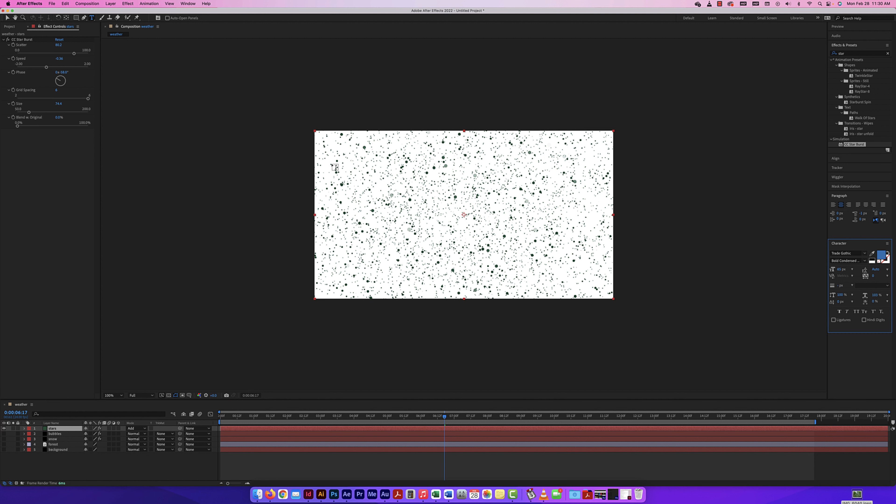
{"action": "left_click", "coordinate": [400, 208]}
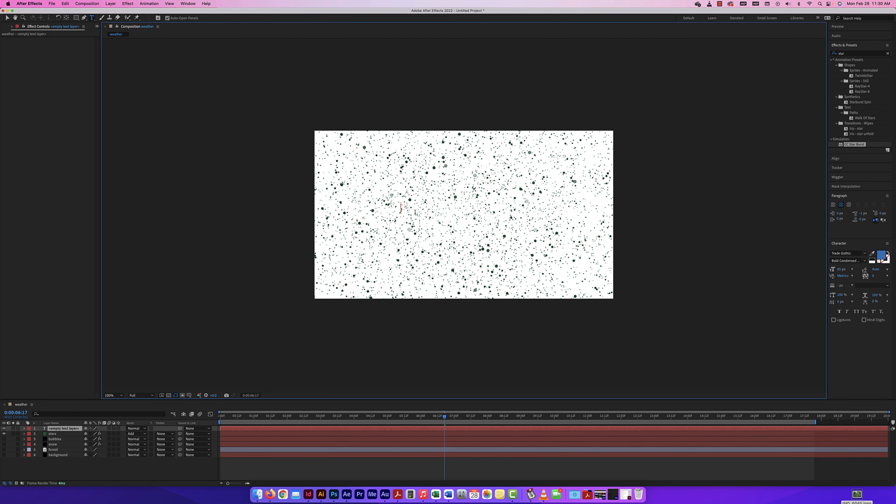
{"action": "type", "text": "SPACE"}
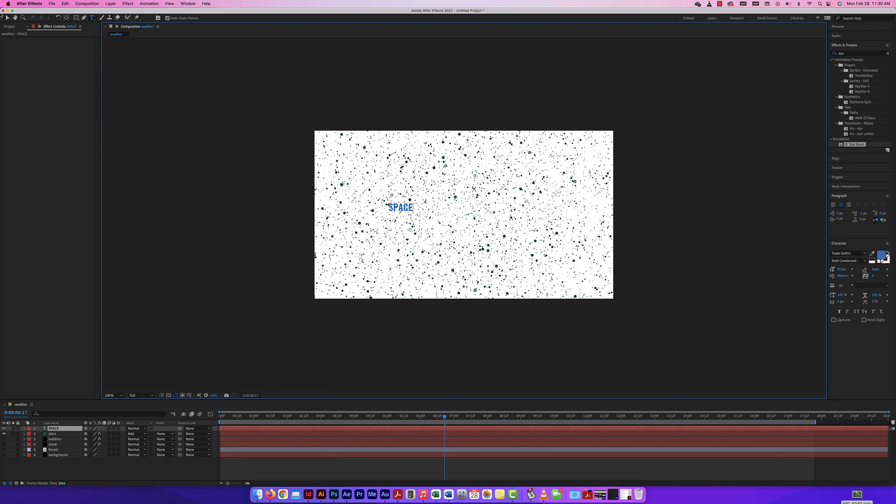
{"action": "left_click", "coordinate": [7, 17]}
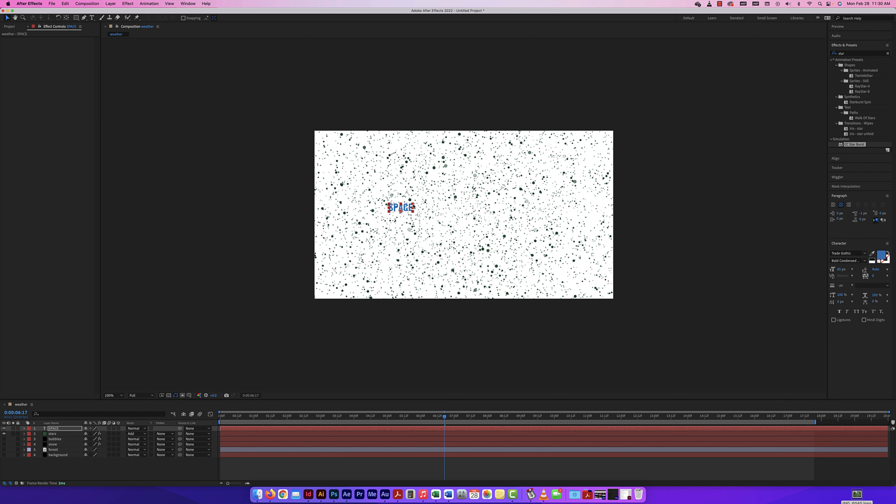
{"action": "left_click_drag", "start_coordinate": [413, 204], "coordinate": [505, 145]}
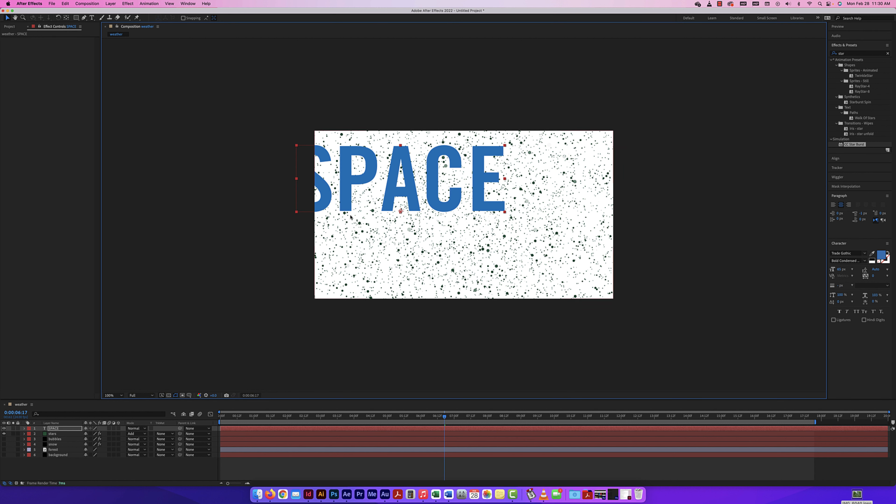
{"action": "left_click_drag", "start_coordinate": [419, 208], "coordinate": [500, 234]}
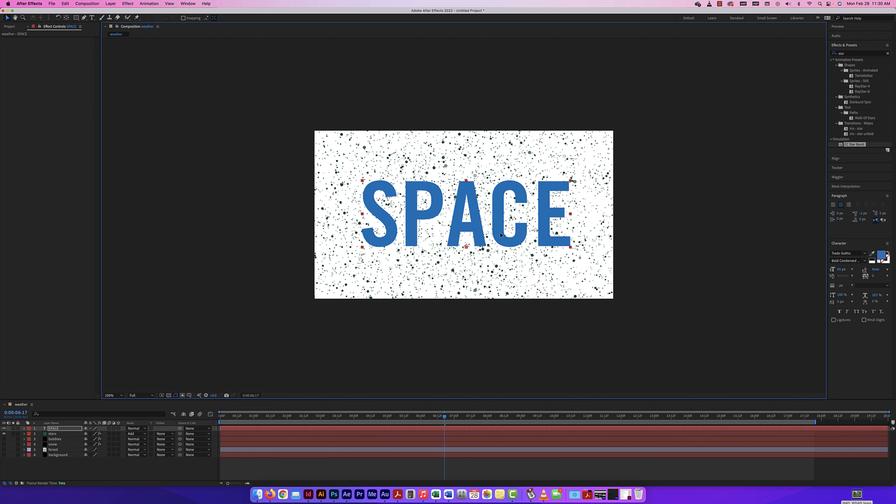
- Center the SPACE layer's anchor point and align the text horizontally and vertically to the center of the composition
{"action": "double_click", "coordinate": [66, 18]}
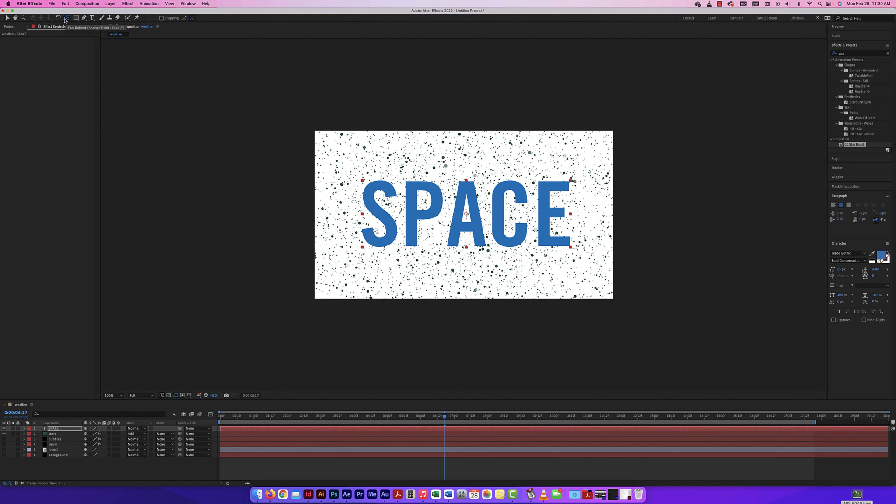
{"action": "left_click", "coordinate": [7, 17]}
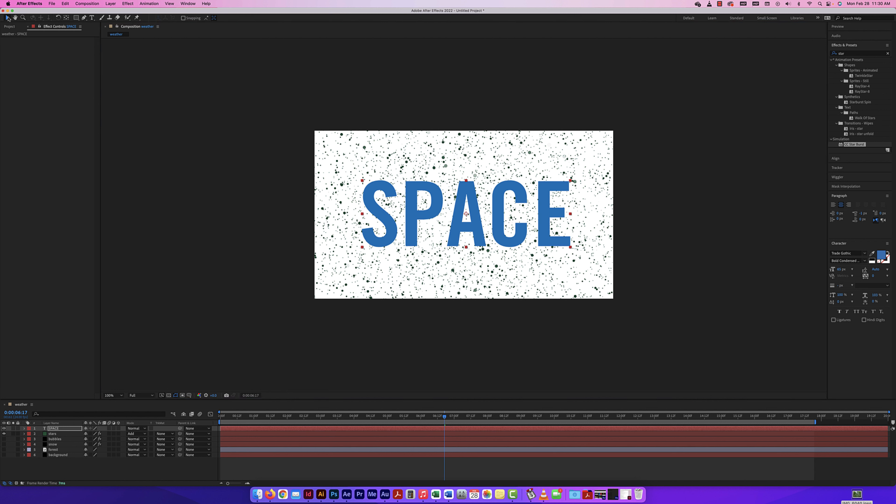
{"action": "left_click_drag", "start_coordinate": [395, 226], "coordinate": [391, 228]}
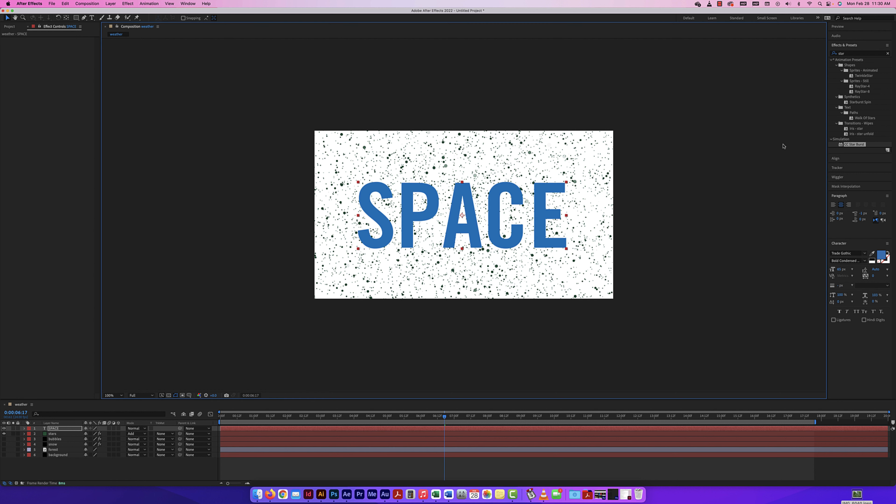
{"action": "left_click", "coordinate": [842, 159]}
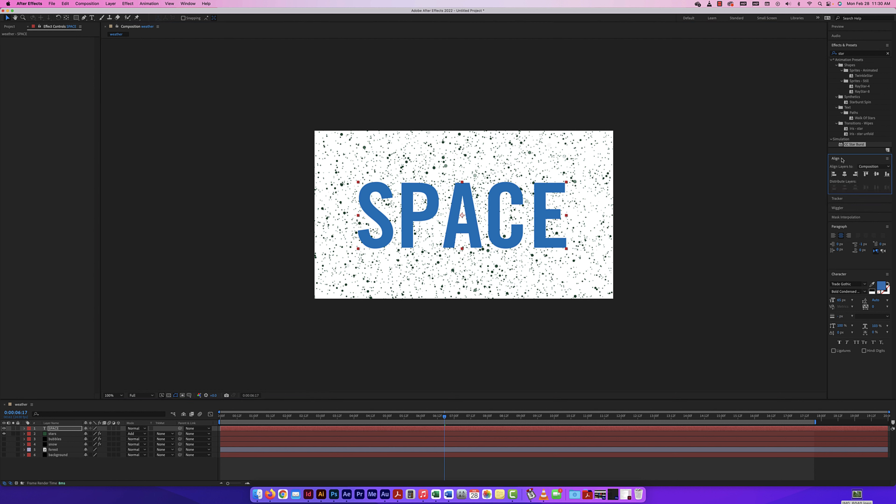
{"action": "left_click", "coordinate": [844, 174]}
{"action": "left_click", "coordinate": [876, 174]}
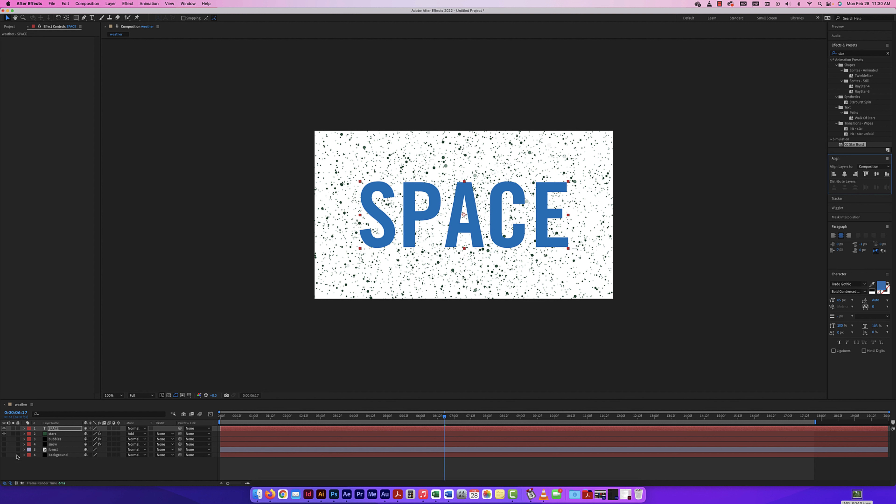
- Show the background layer behind the SPACE text and check the stars up close
{"action": "left_click", "coordinate": [3, 454]}
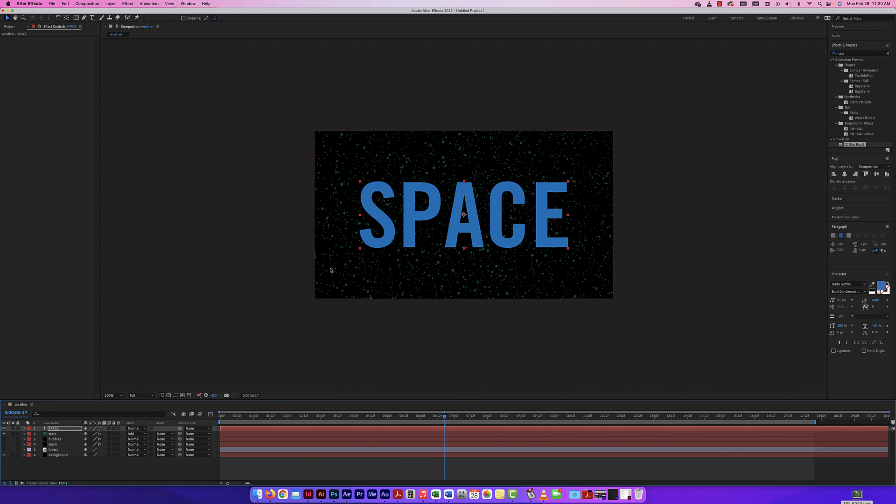
{"action": "key", "text": "period"}
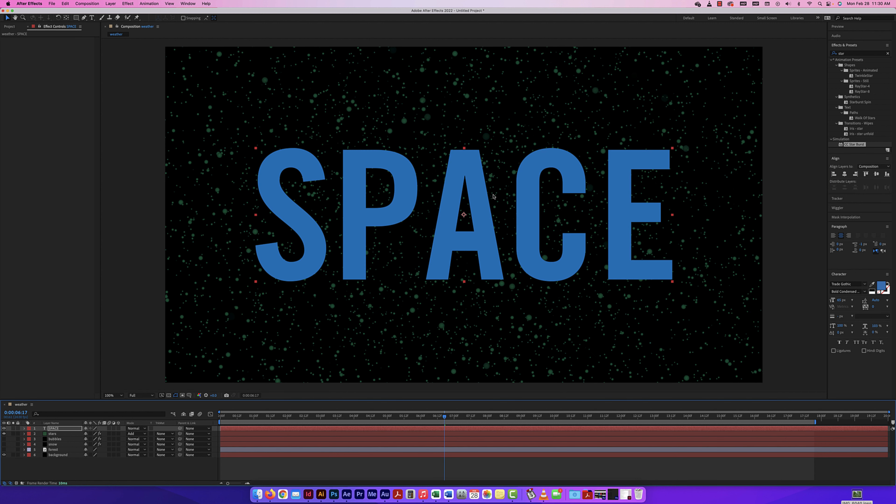
{"action": "key", "text": "comma"}
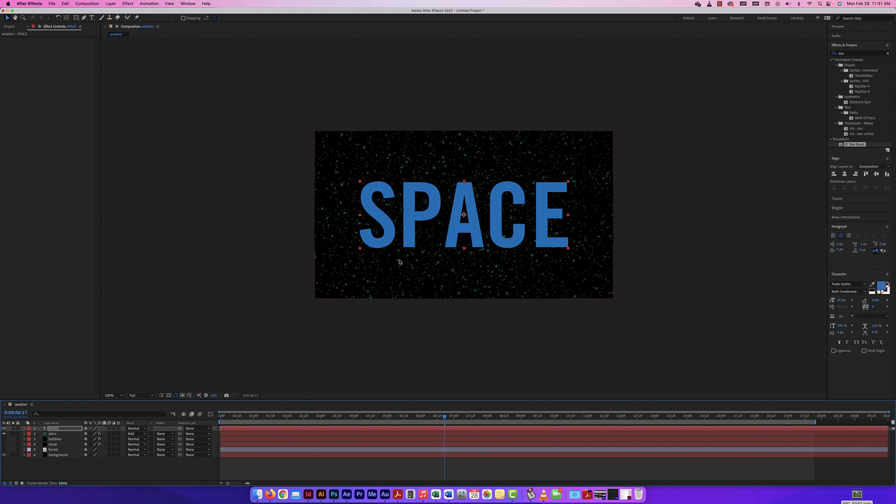
- Set the stars layer's track matte to Alpha Matte "SPACE" and preview the animation
{"action": "left_click", "coordinate": [73, 468]}
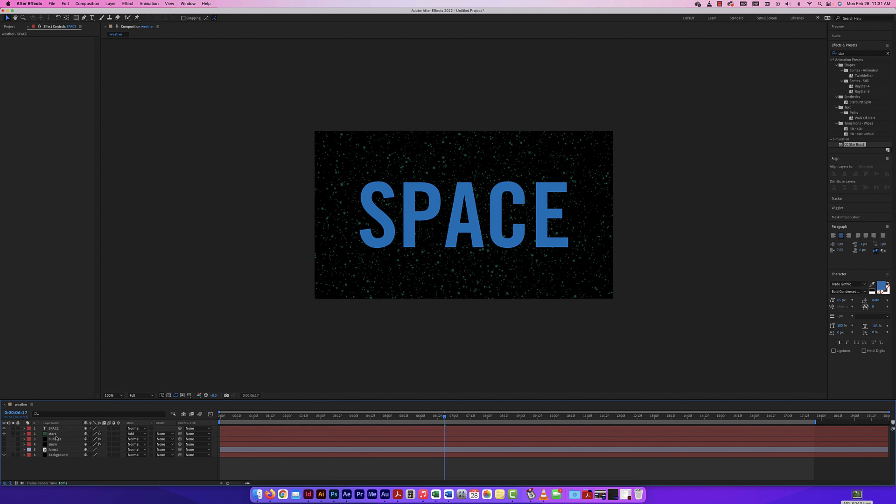
{"action": "left_click", "coordinate": [58, 434]}
{"action": "left_click", "coordinate": [73, 470]}
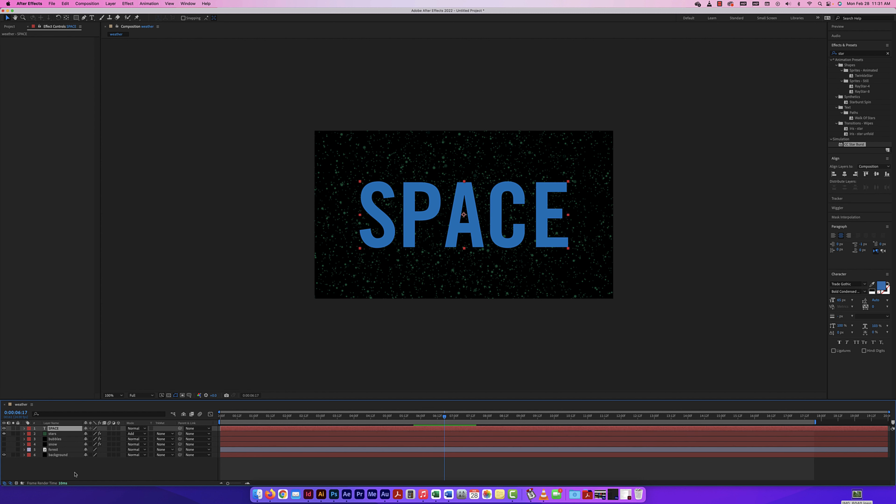
{"action": "left_click", "coordinate": [62, 434]}
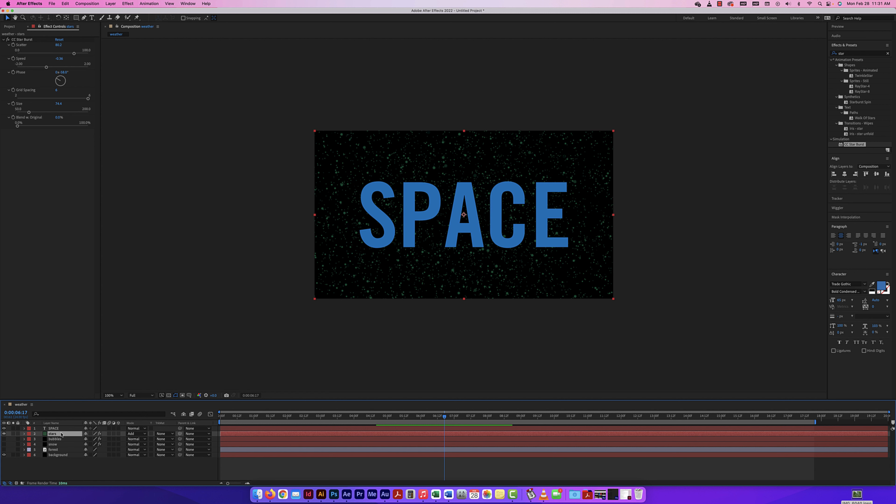
{"action": "left_click", "coordinate": [168, 435]}
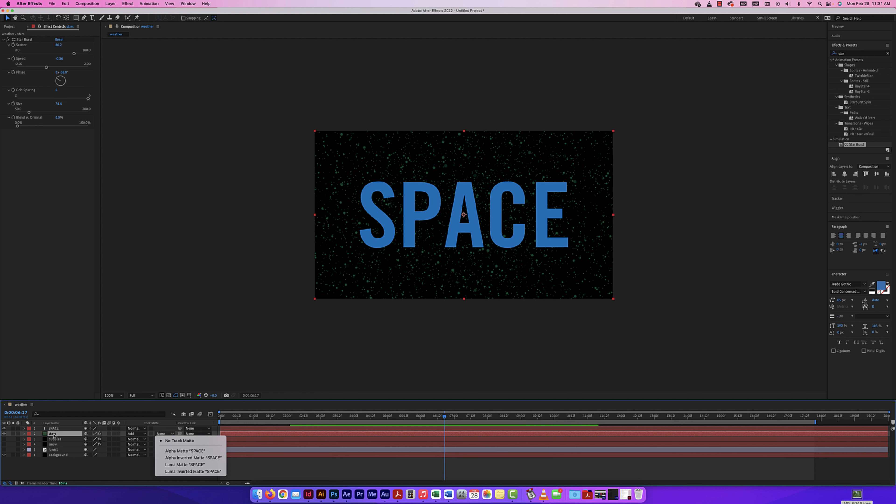
{"action": "left_click", "coordinate": [199, 451]}
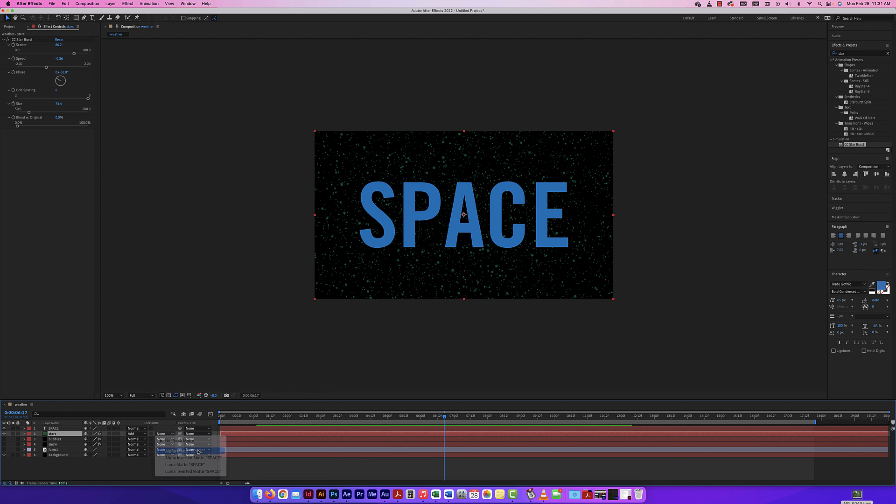
{"action": "key", "text": "space"}
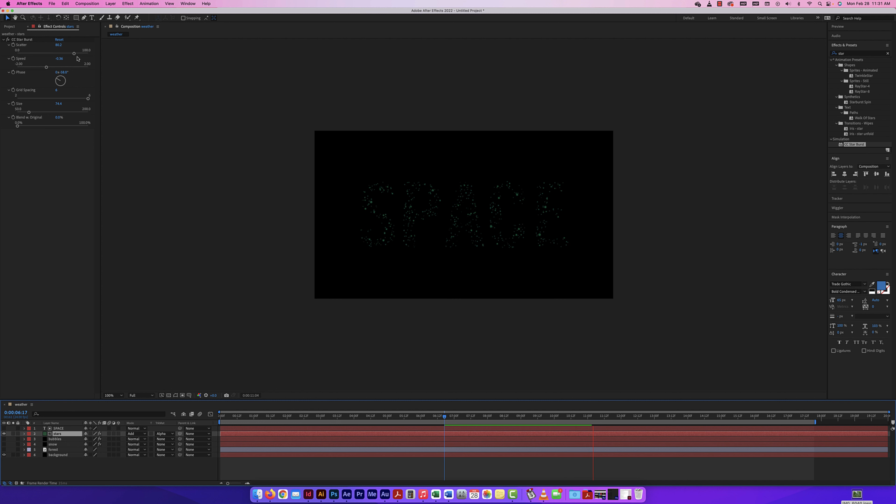
- Set the CC Star Burst scatter to about 34, the speed to about -0.15 and the phase to about -78° on the stars layer
{"action": "left_click_drag", "start_coordinate": [80, 54], "coordinate": [35, 54]}
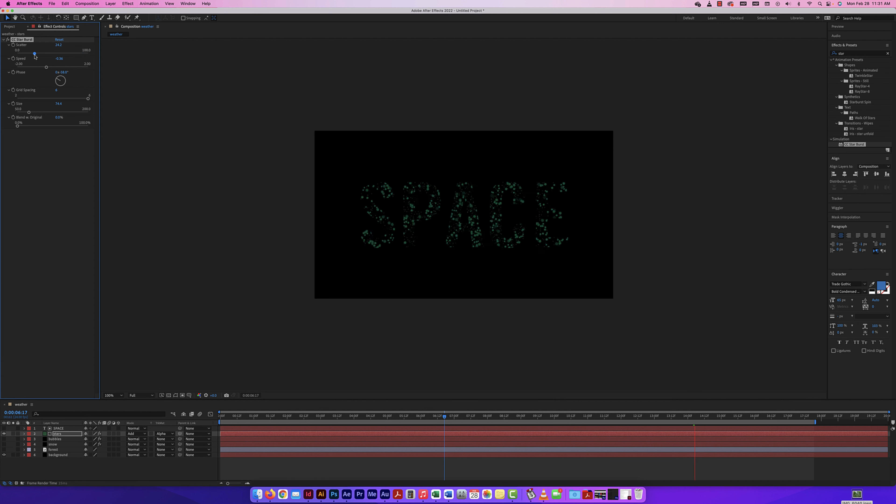
{"action": "left_click_drag", "start_coordinate": [34, 54], "coordinate": [51, 68]}
{"action": "mouse_move", "coordinate": [56, 79]}
{"action": "left_mouse_down"}
{"action": "mouse_move", "coordinate": [65, 79]}
{"action": "mouse_move", "coordinate": [57, 87]}
{"action": "left_mouse_up"}
{"action": "left_click", "coordinate": [66, 83]}
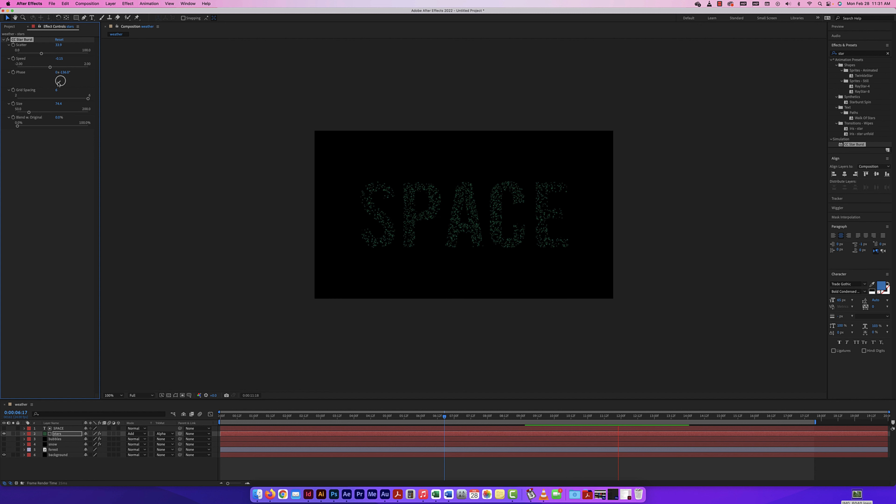
{"action": "left_click_drag", "start_coordinate": [58, 86], "coordinate": [57, 81]}
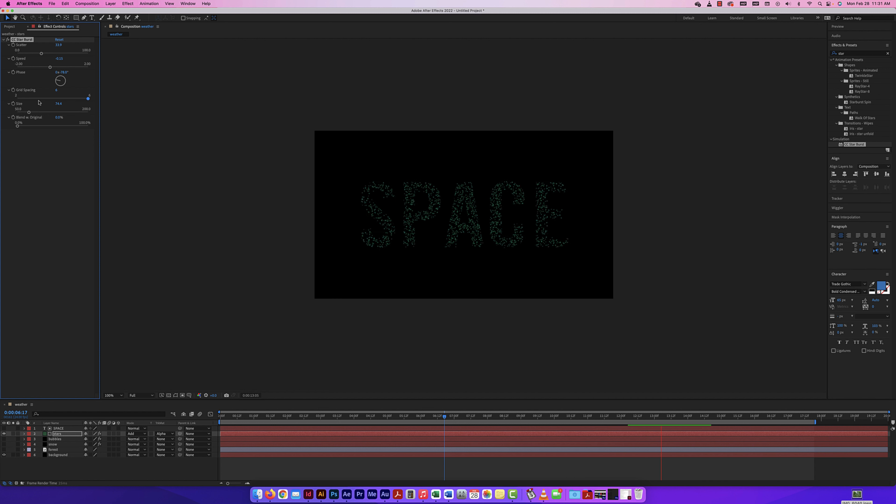
- Set the CC Star Burst grid spacing to 3 and the size to about 156, with blend with original at 0%
{"action": "left_click_drag", "start_coordinate": [87, 99], "coordinate": [42, 100]}
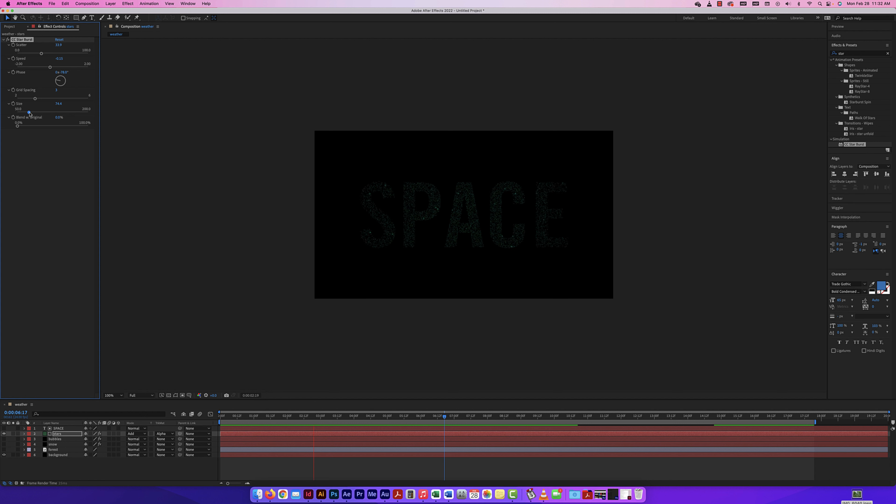
{"action": "left_click_drag", "start_coordinate": [29, 113], "coordinate": [68, 113]}
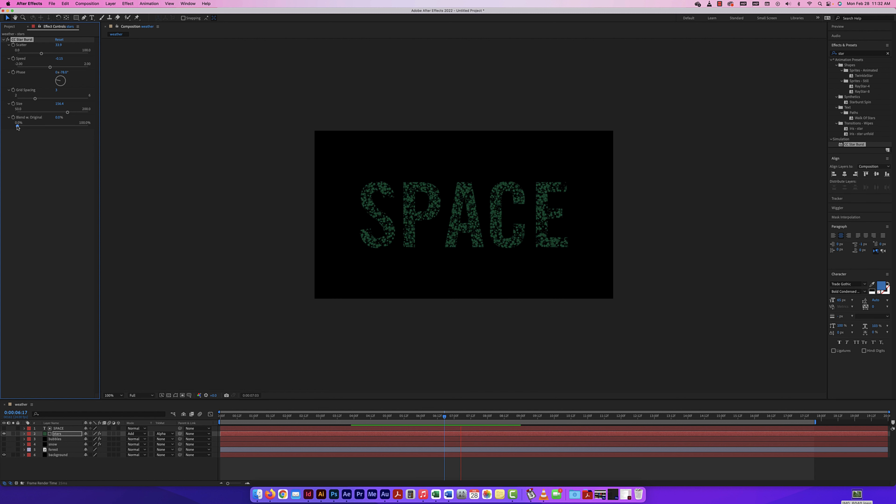
{"action": "mouse_move", "coordinate": [17, 125]}
{"action": "left_mouse_down"}
{"action": "mouse_move", "coordinate": [100, 126]}
{"action": "mouse_move", "coordinate": [13, 128]}
{"action": "left_mouse_up"}
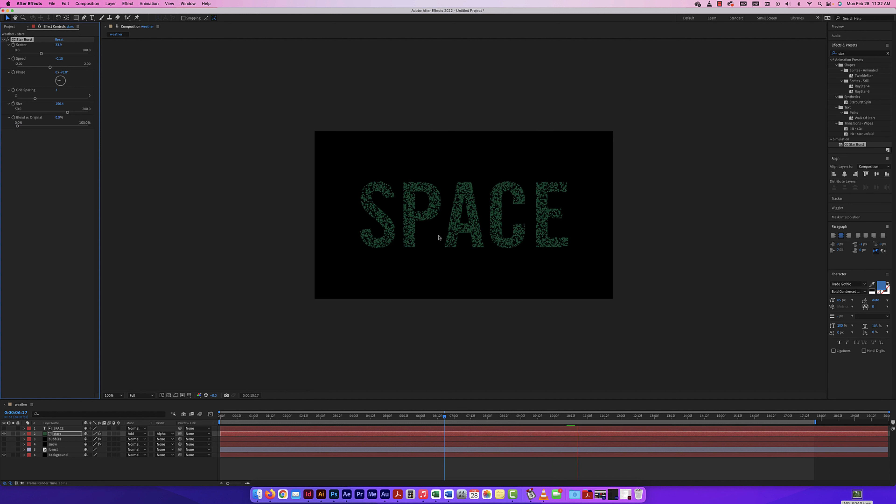